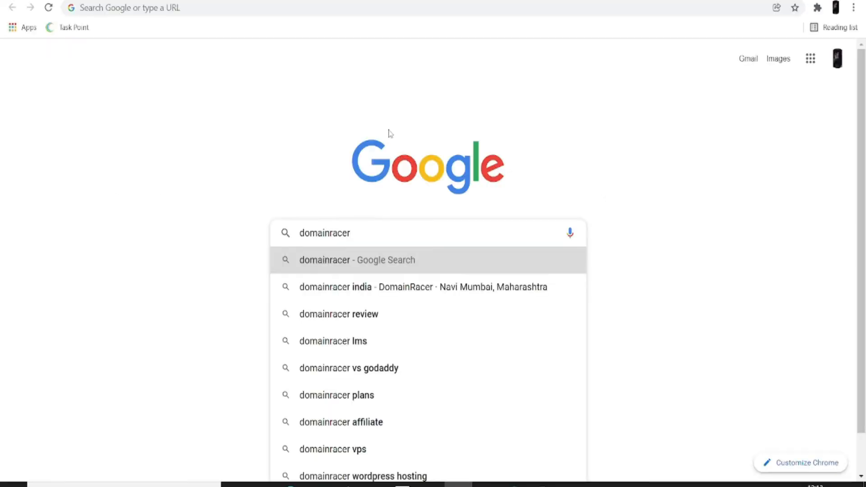
Load domainracer.com and scroll through its hosting offers, then back up to the top banner.
type(".com")
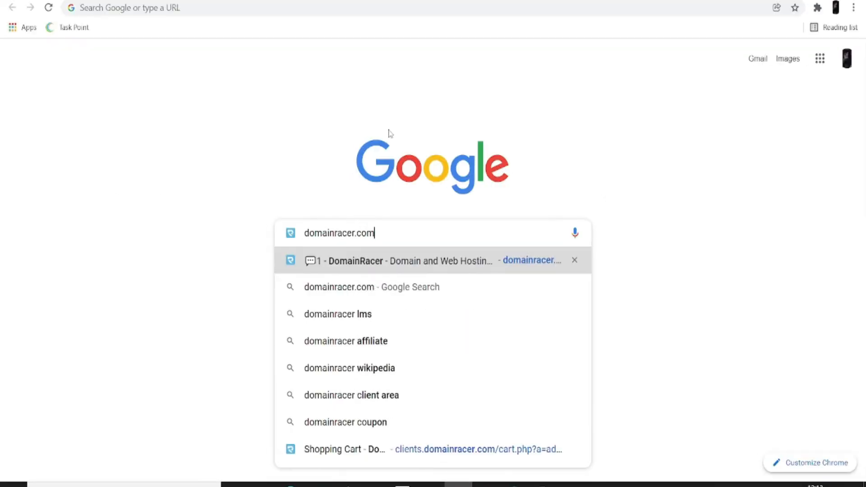
key("Return")
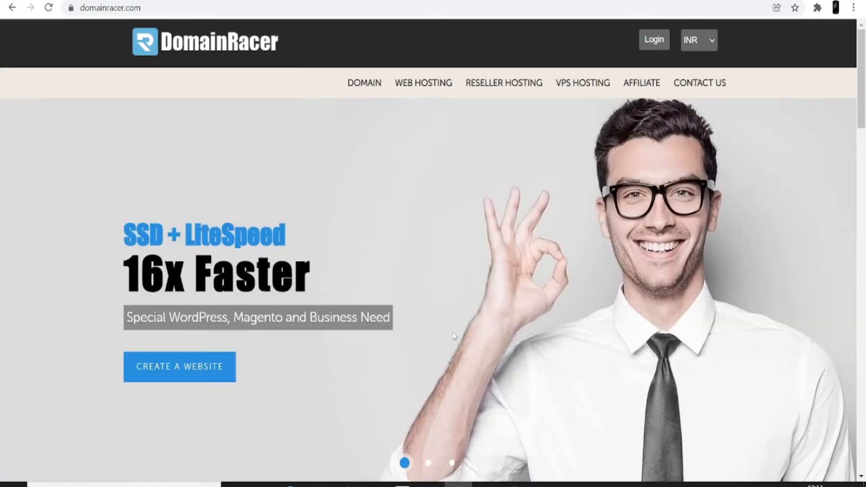
scroll(419, 276, "down", 6)
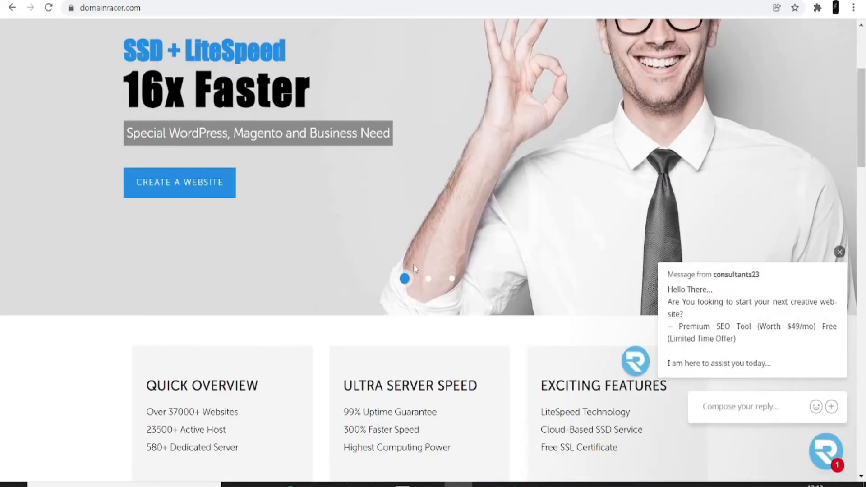
scroll(381, 254, "down", 20)
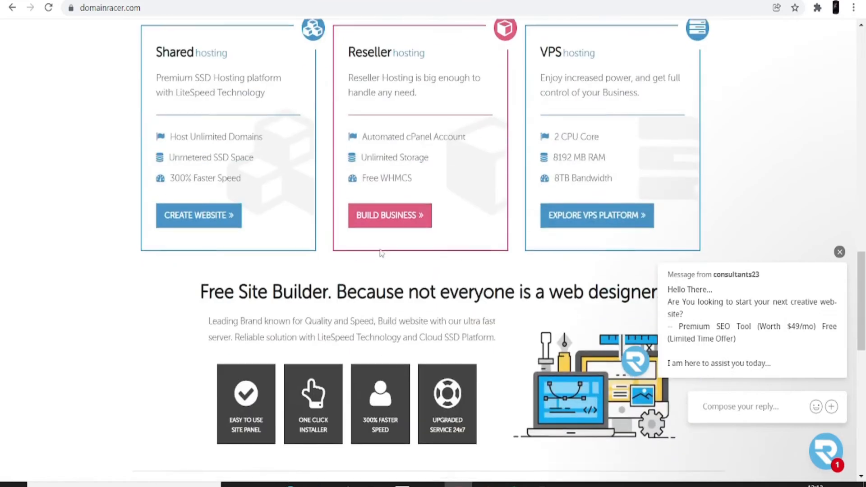
scroll(381, 253, "down", 9)
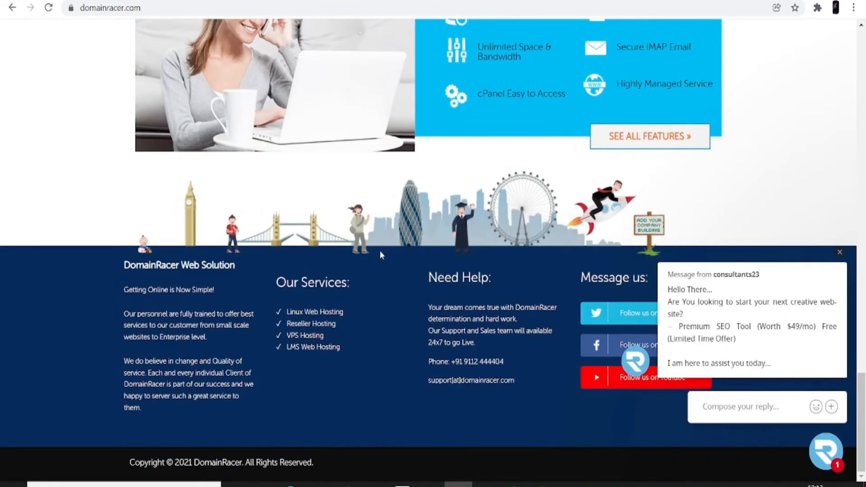
scroll(380, 253, "up", 10)
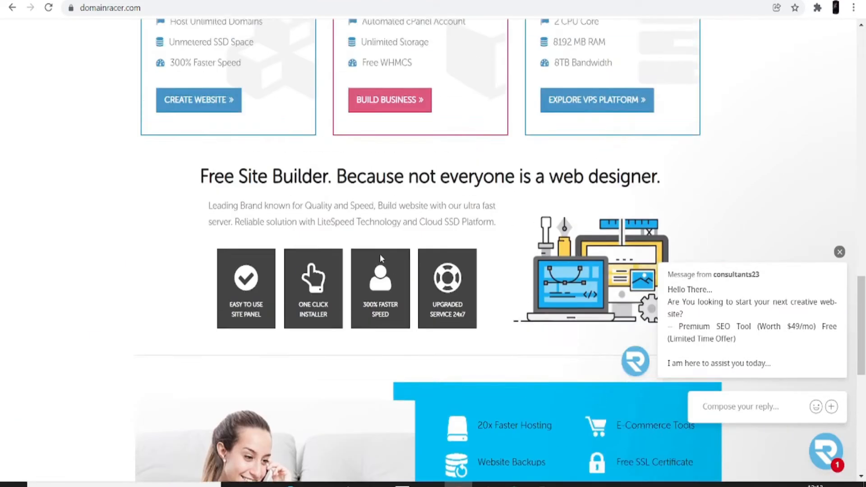
scroll(380, 255, "up", 18)
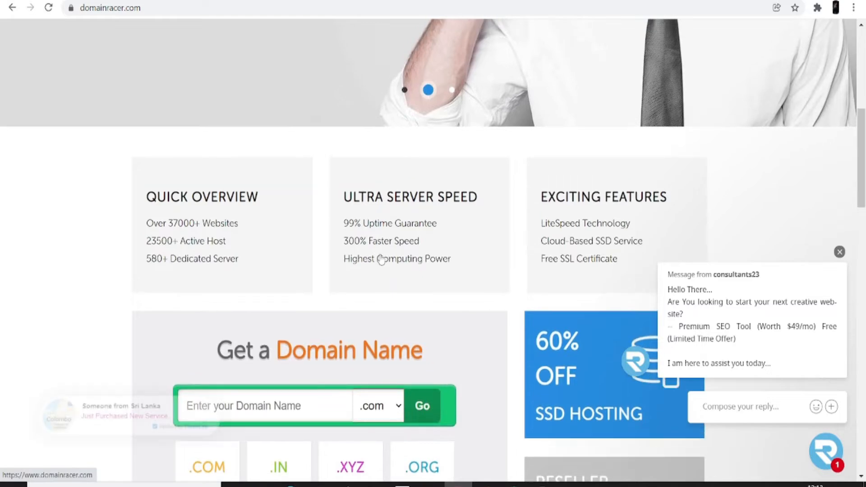
scroll(380, 258, "up", 8)
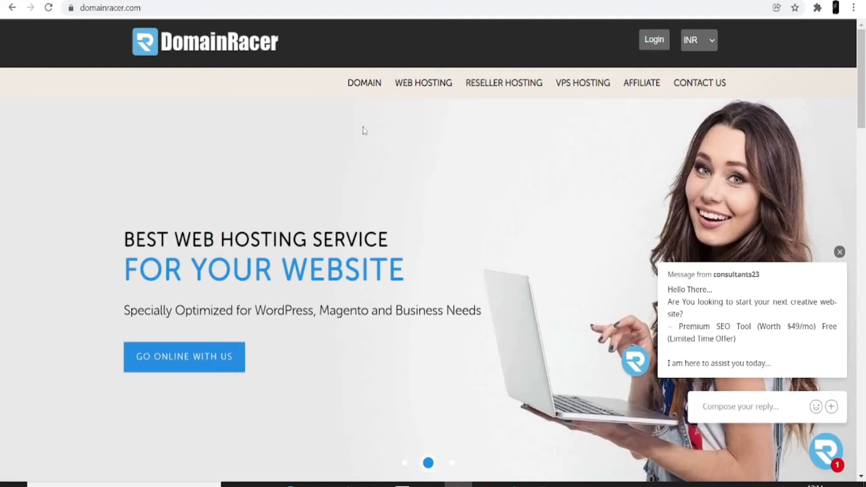
Search the domain page for suggestions matching 'my real estate'.
left_click(361, 85)
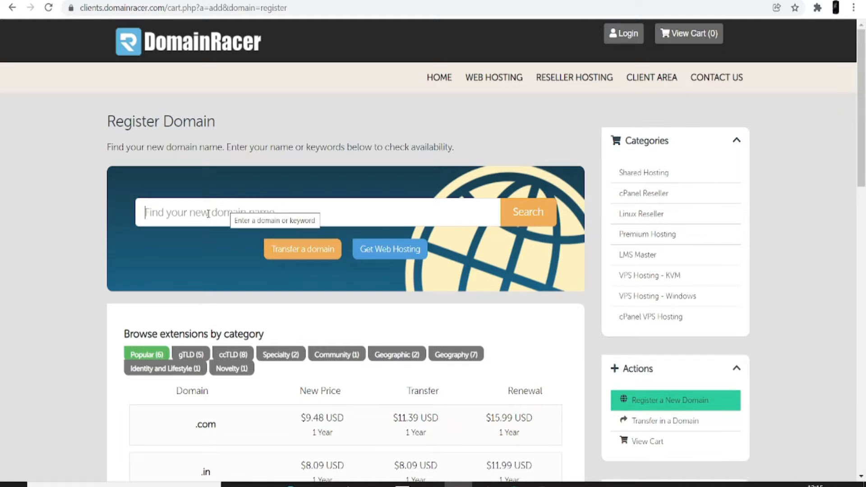
type("my real ")
type("estate")
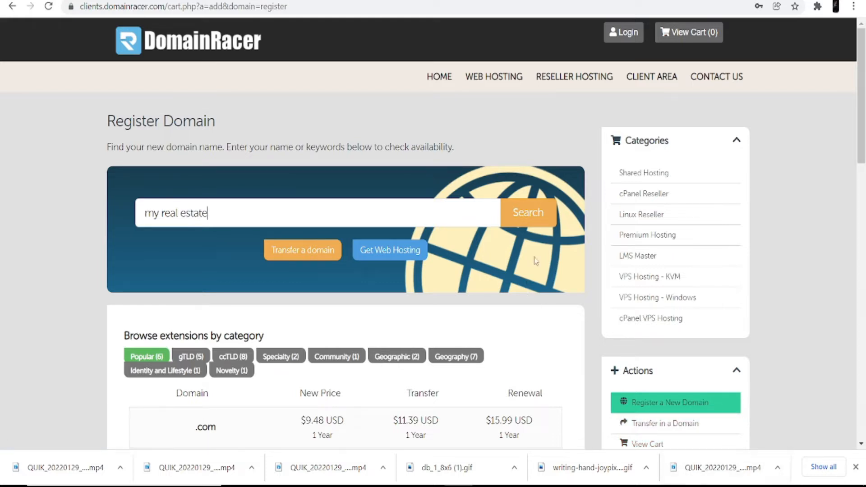
left_click(539, 217)
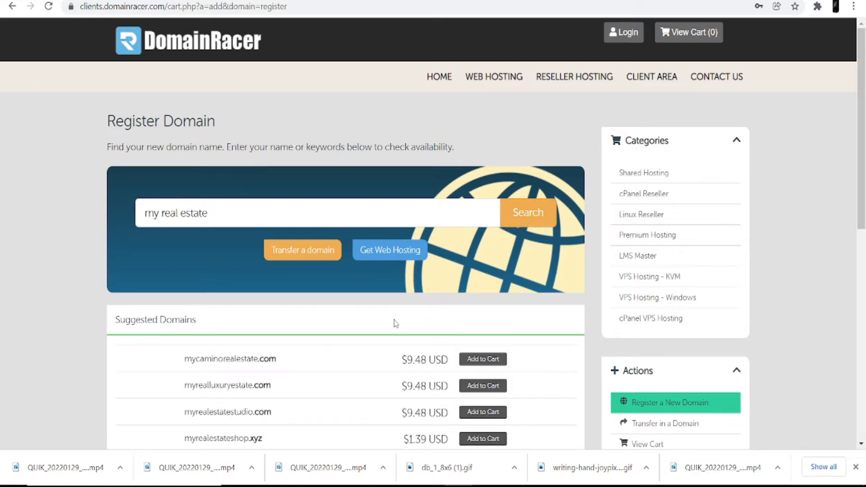
Add myrealluxuryestate.com at $9.48 USD to the cart.
scroll(332, 411, "down", 1)
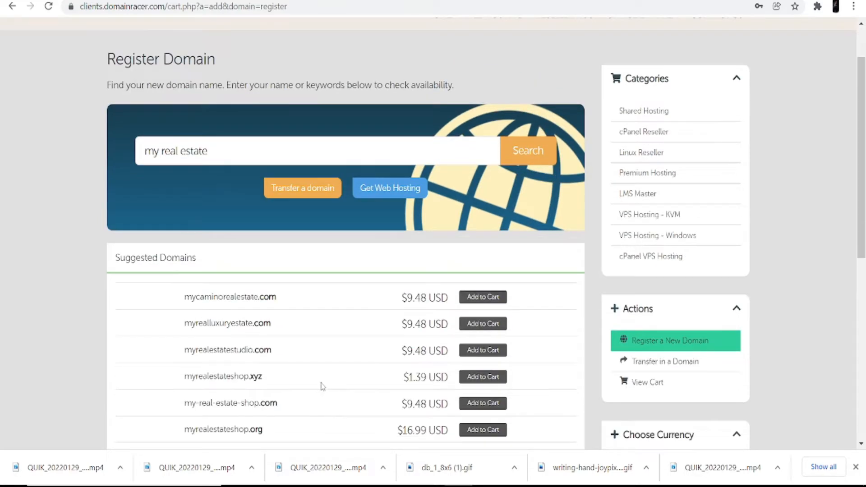
scroll(322, 387, "down", 1)
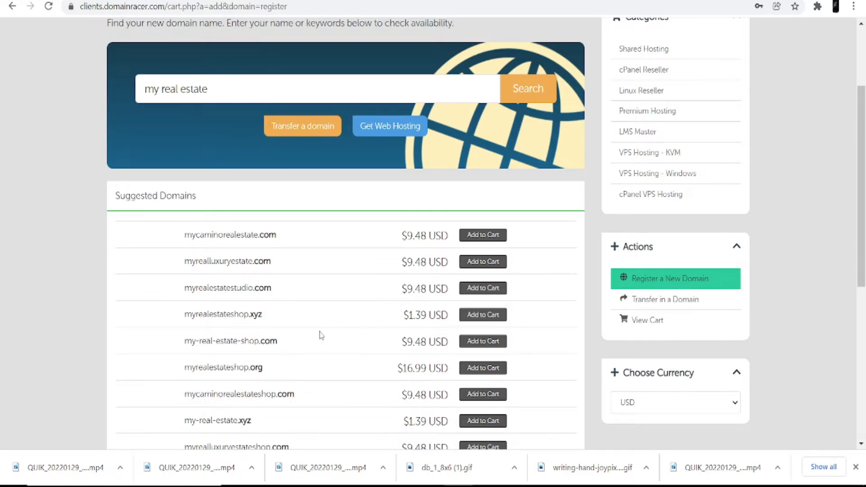
left_click(479, 264)
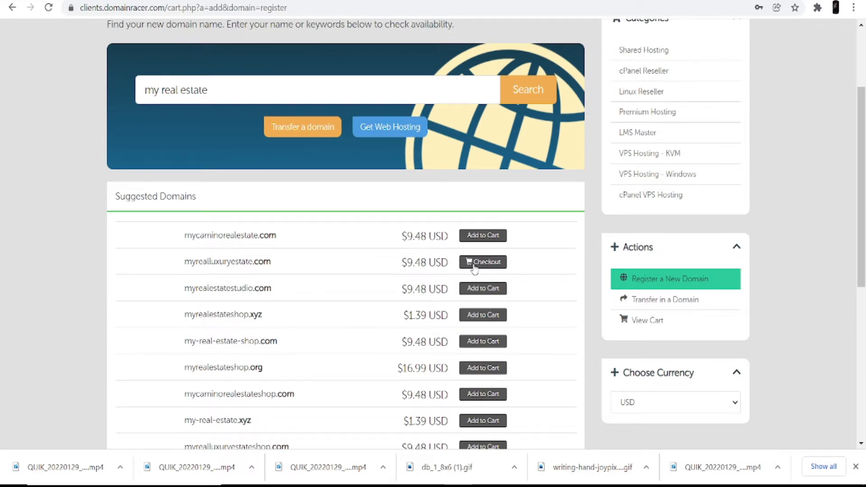
scroll(474, 268, "up", 3)
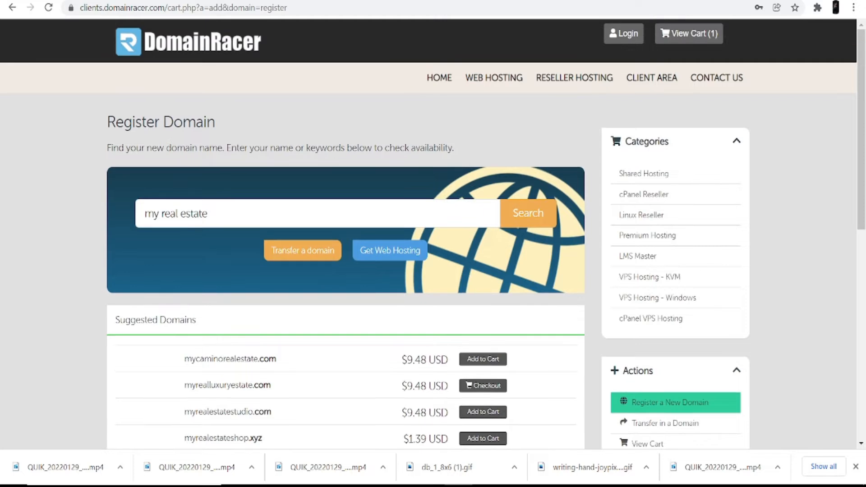
left_click(494, 83)
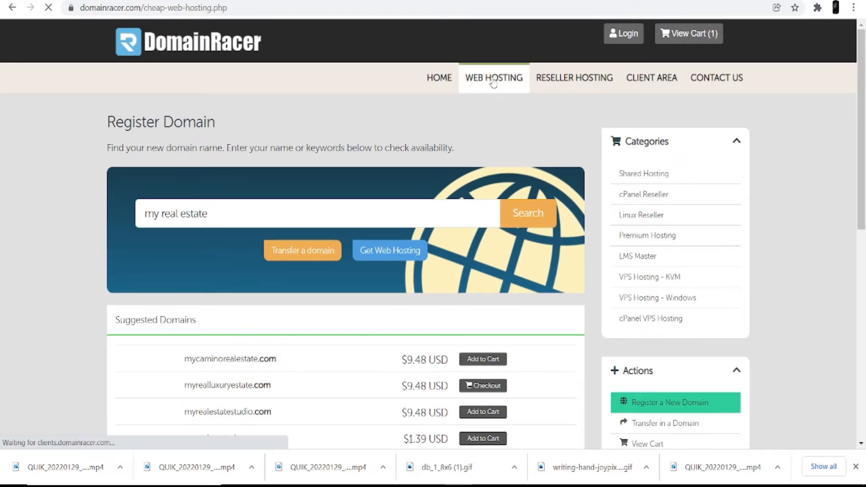
Switch the browser to fullscreen and highlight the ₹59 per month starting price.
key("F11")
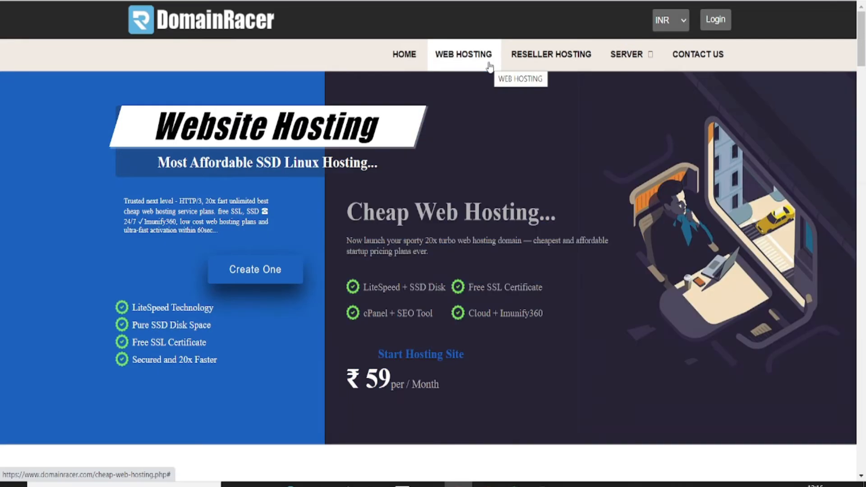
left_click_drag(346, 149, 583, 159)
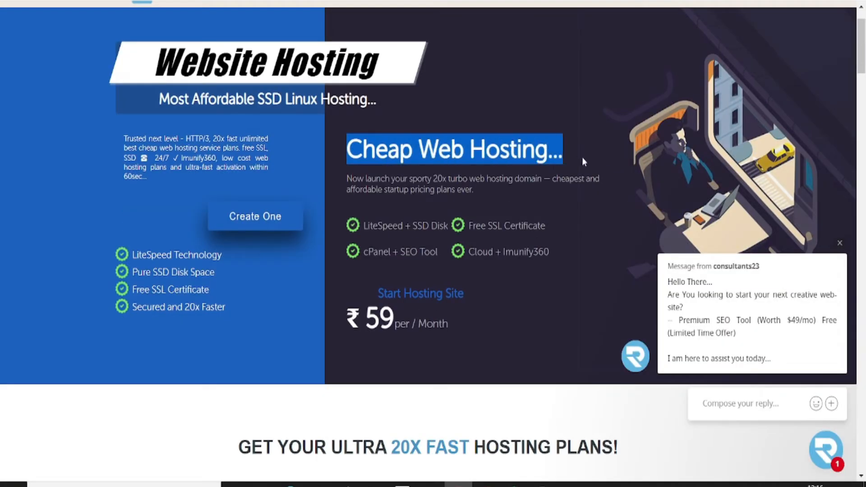
scroll(433, 225, "down", 3)
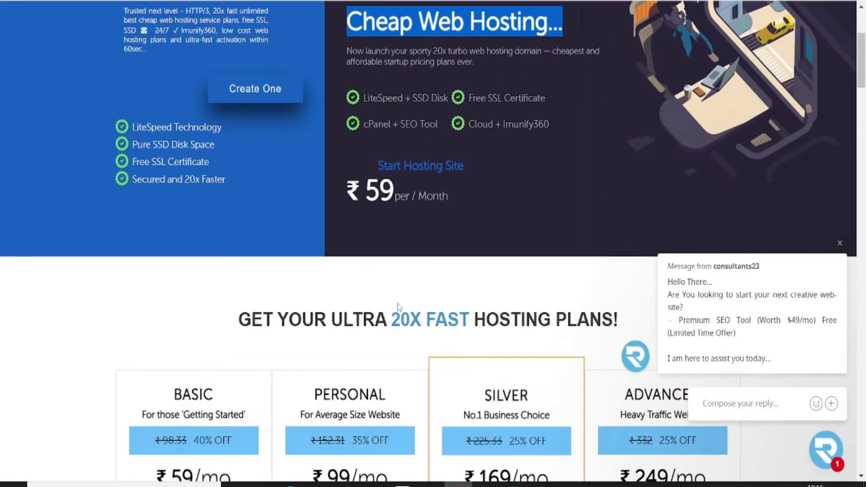
left_click_drag(347, 190, 457, 186)
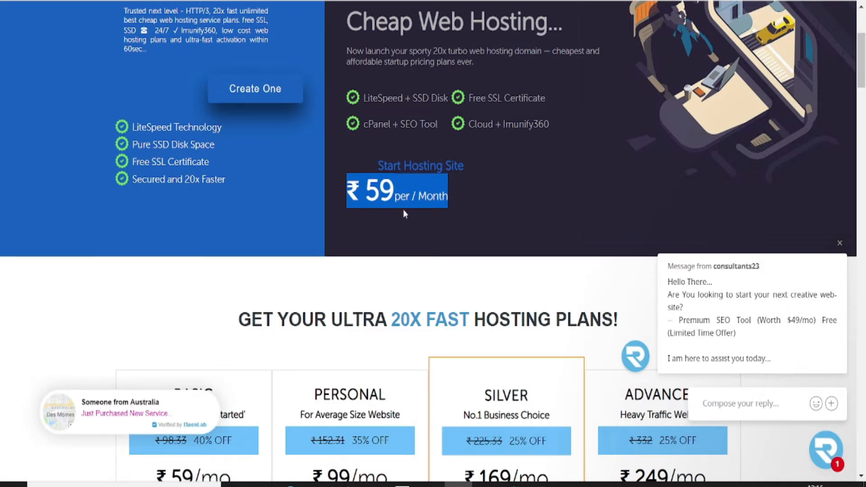
scroll(412, 168, "up", 2)
scroll(470, 215, "down", 8)
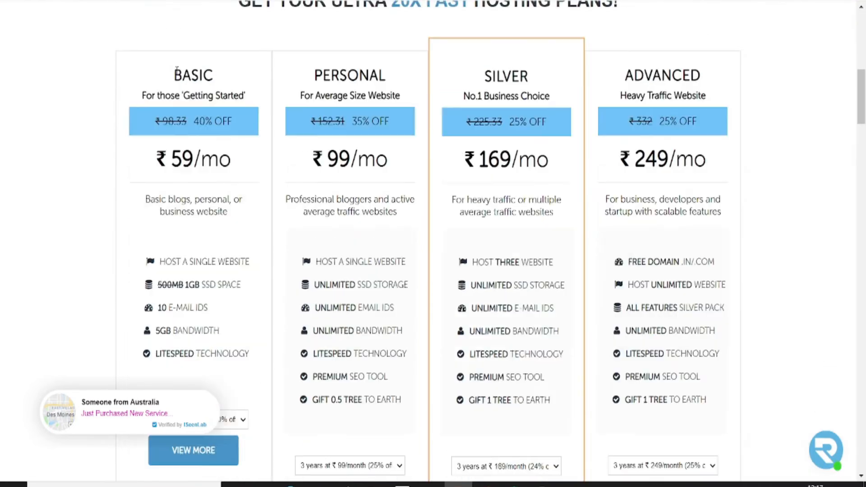
Highlight the BASIC, PERSONAL and ADVANCED plan names on the plan cards.
double_click(176, 73)
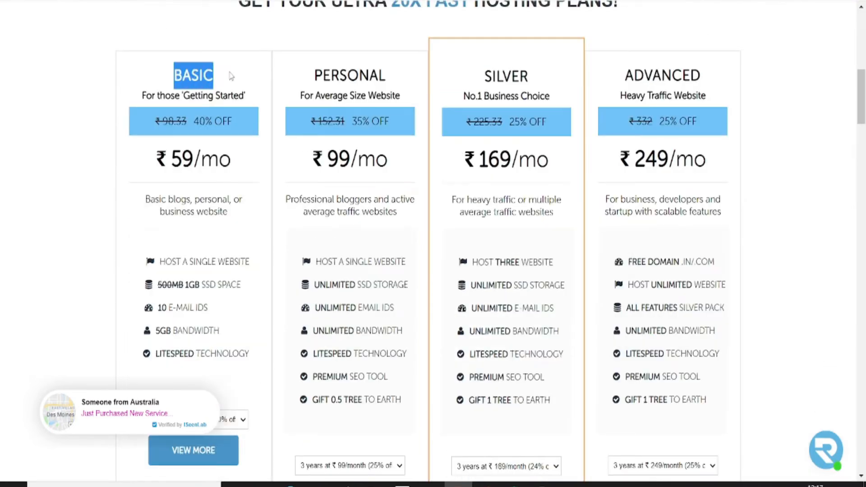
left_click_drag(315, 74, 405, 79)
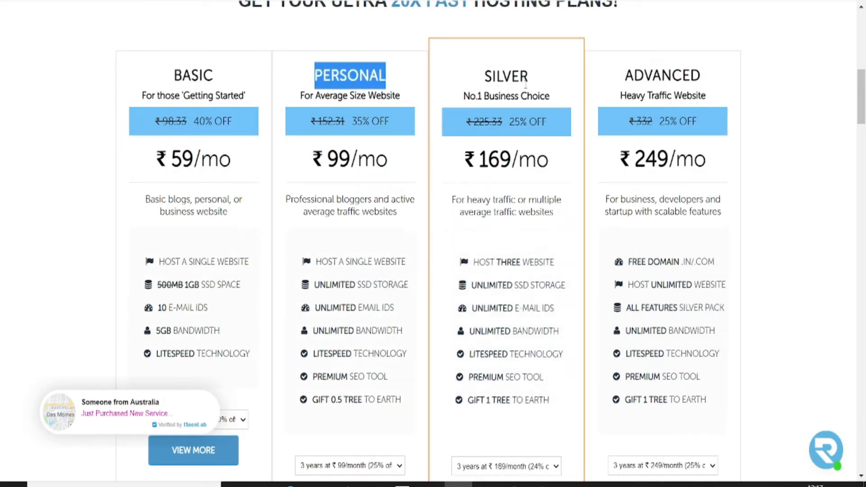
left_click(627, 75)
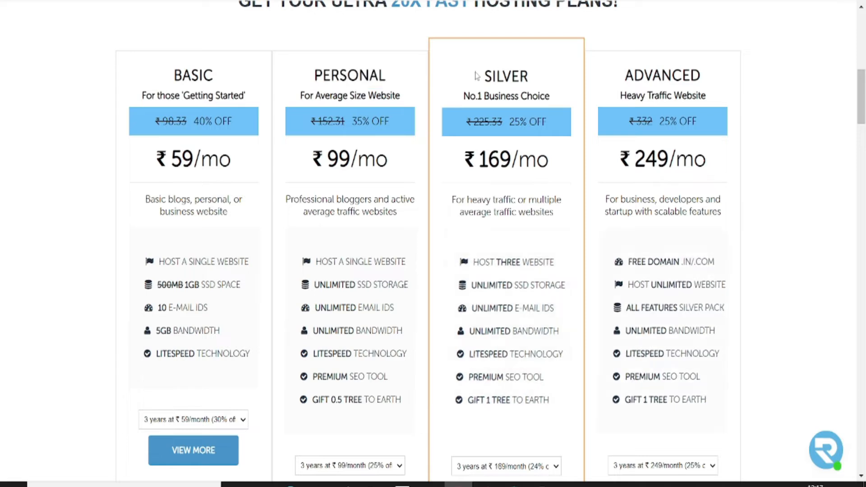
left_click_drag(485, 76, 701, 77)
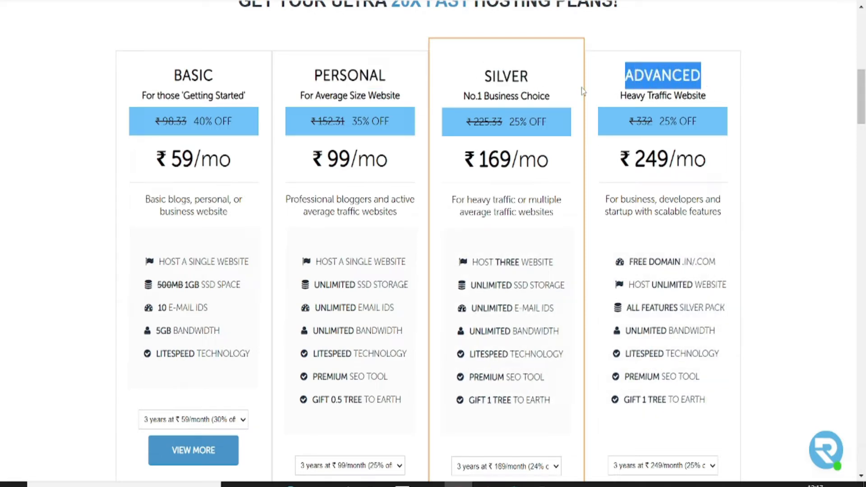
left_click(506, 81)
Review the Advanced plan's feature list and start ordering that plan.
scroll(504, 234, "down", 1)
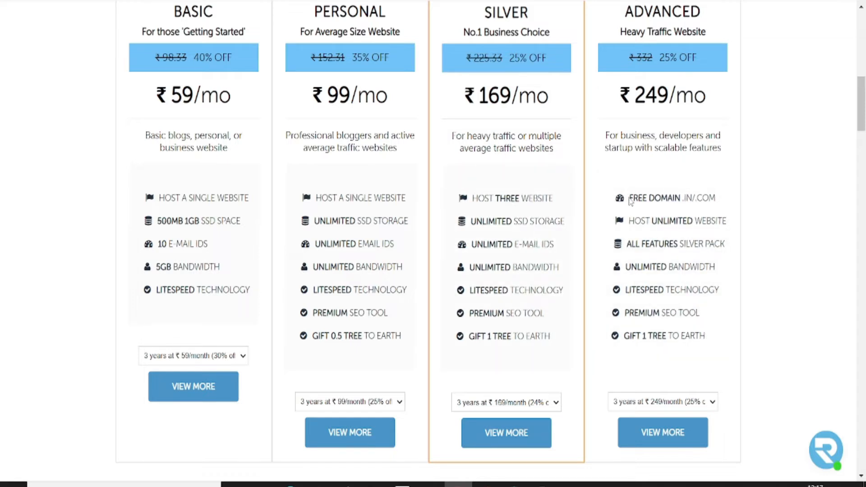
left_click_drag(630, 220, 637, 221)
left_click(661, 435)
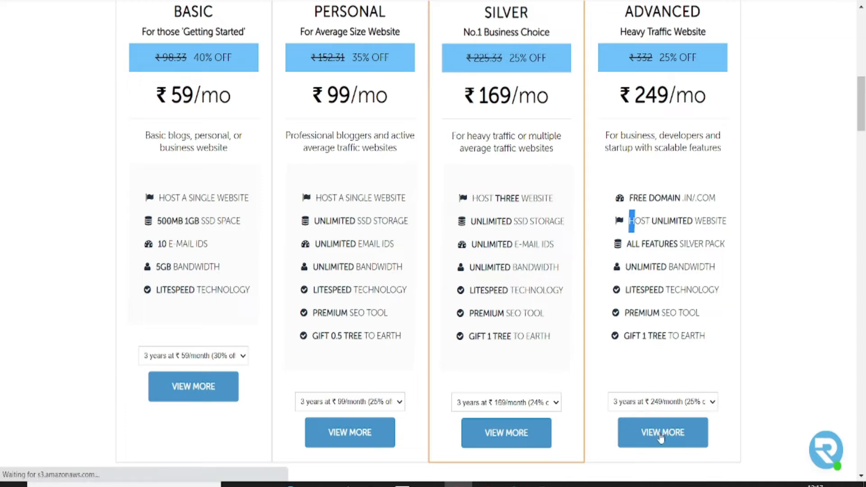
Use myrealluxuryestate.com from the cart for the Advanced plan, billed ₹4469.00 annually with free domain.
scroll(661, 437, "down", 3)
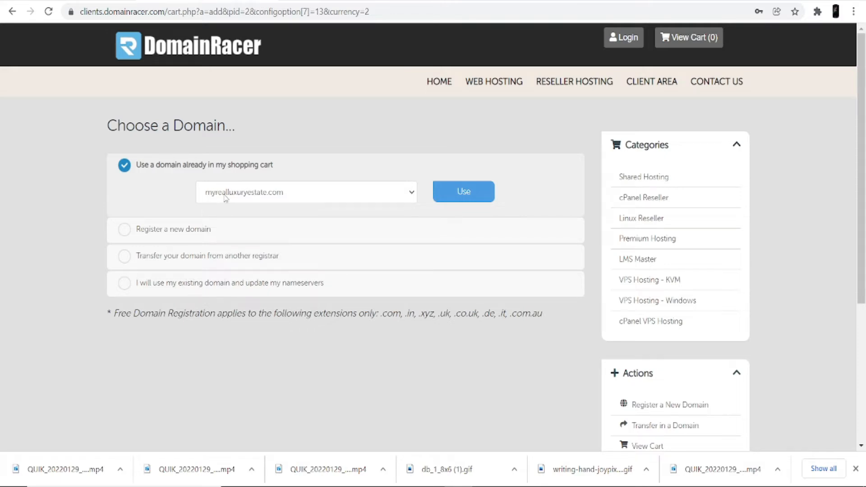
left_click(460, 194)
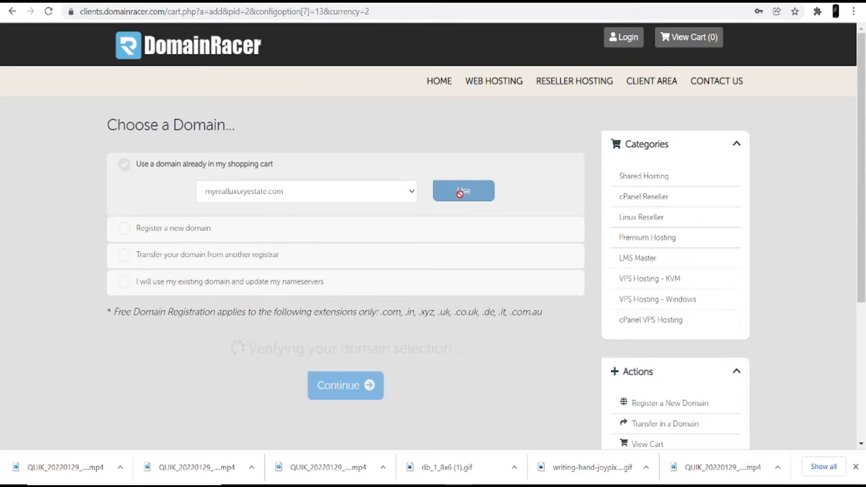
scroll(462, 199, "down", 5)
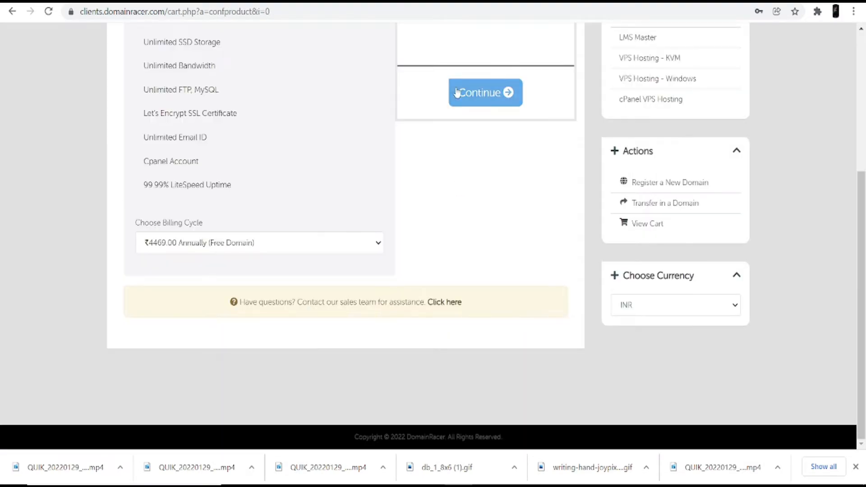
scroll(360, 170, "up", 5)
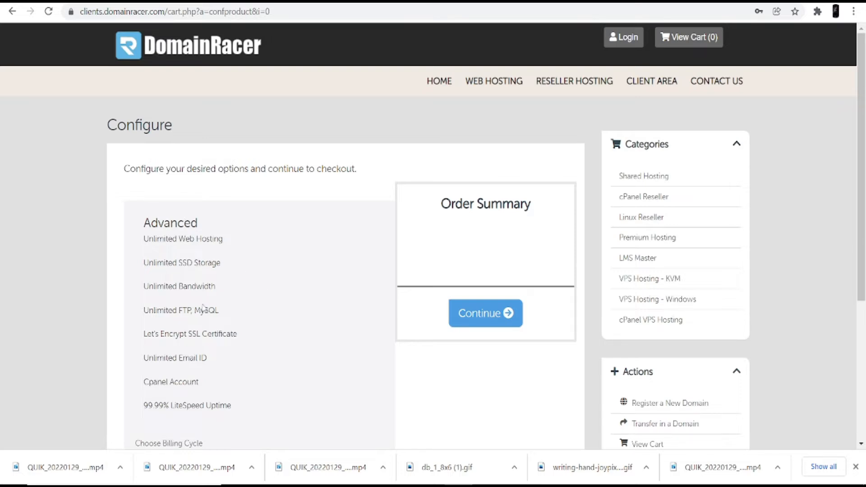
Highlight the Advanced plan's hosting, storage, bandwidth, FTP/MySQL, SSL and email features, then continue.
left_click_drag(143, 239, 157, 240)
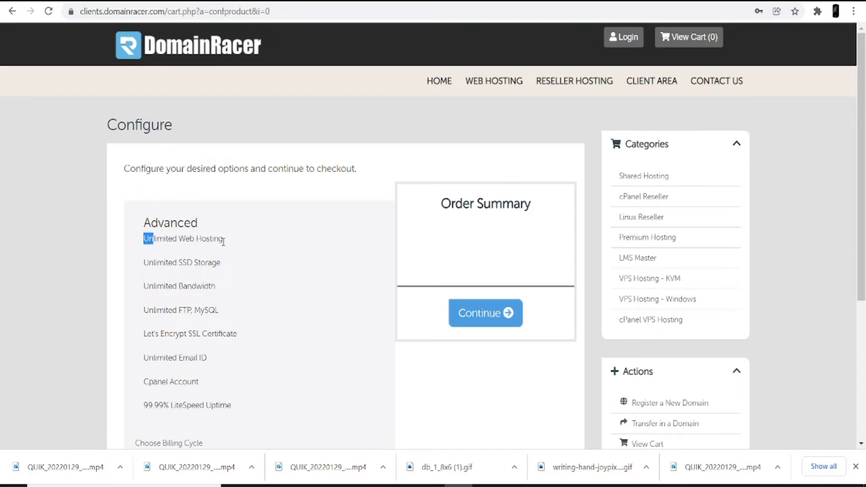
left_click_drag(224, 242, 229, 246)
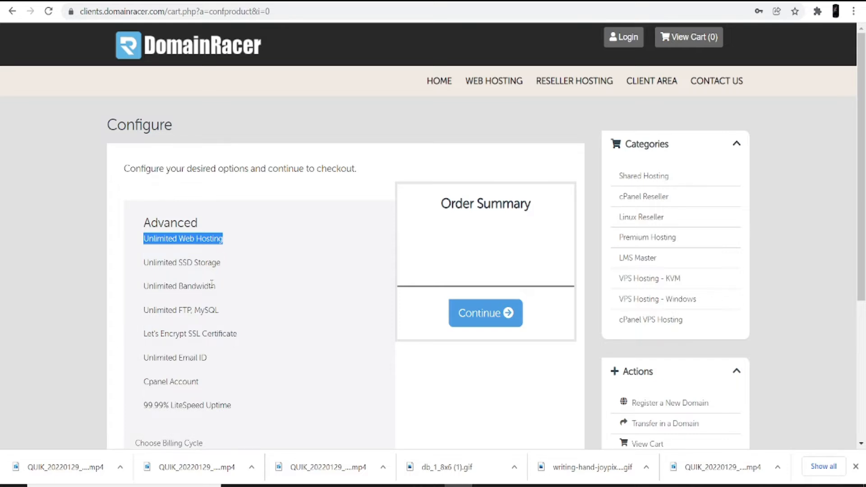
left_click_drag(143, 262, 226, 268)
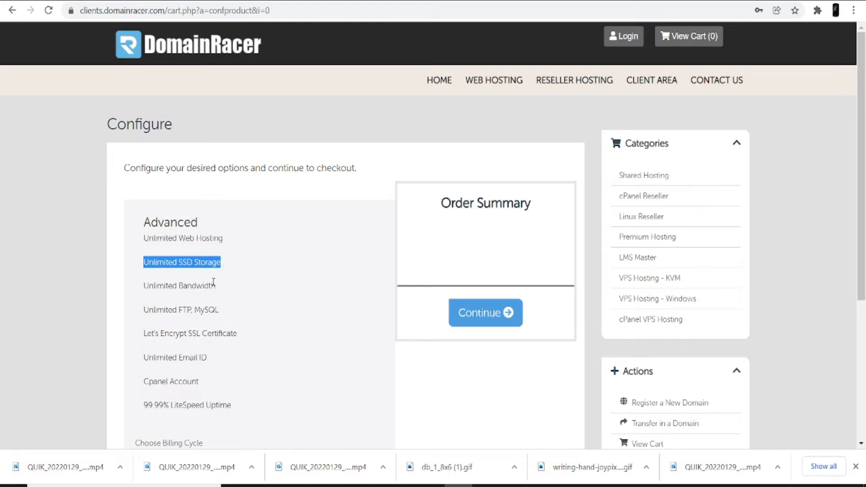
scroll(206, 301, "down", 1)
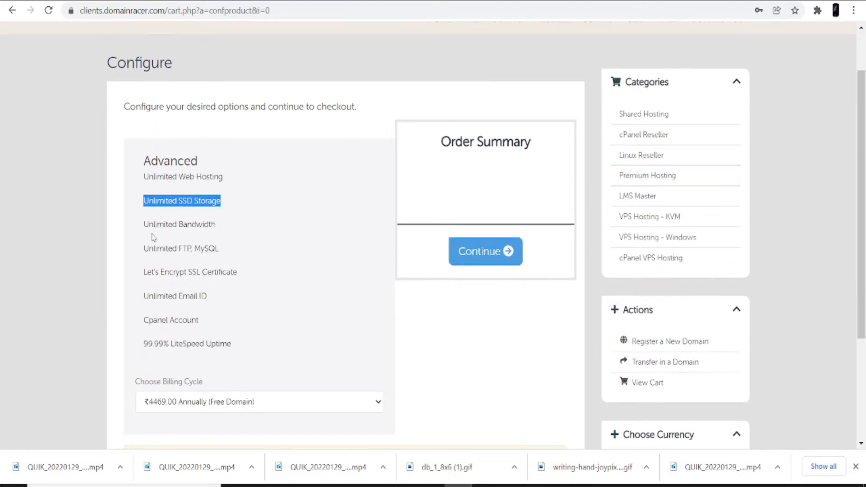
left_click_drag(143, 225, 226, 231)
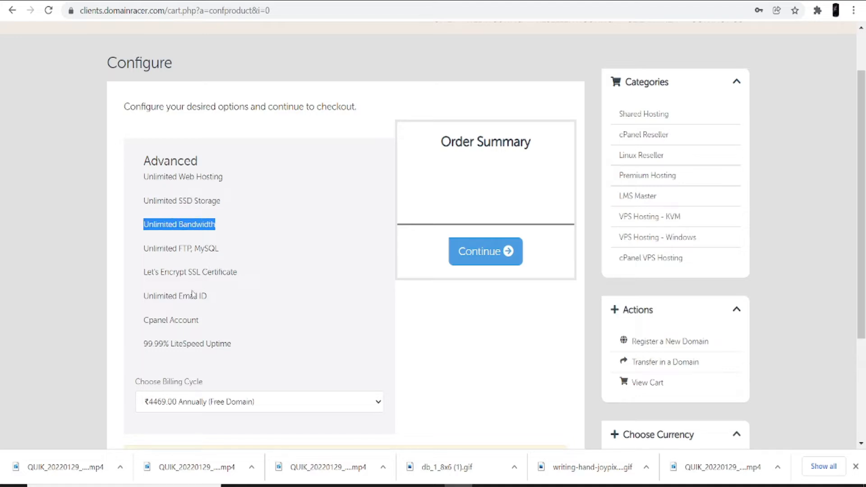
left_click_drag(144, 248, 231, 256)
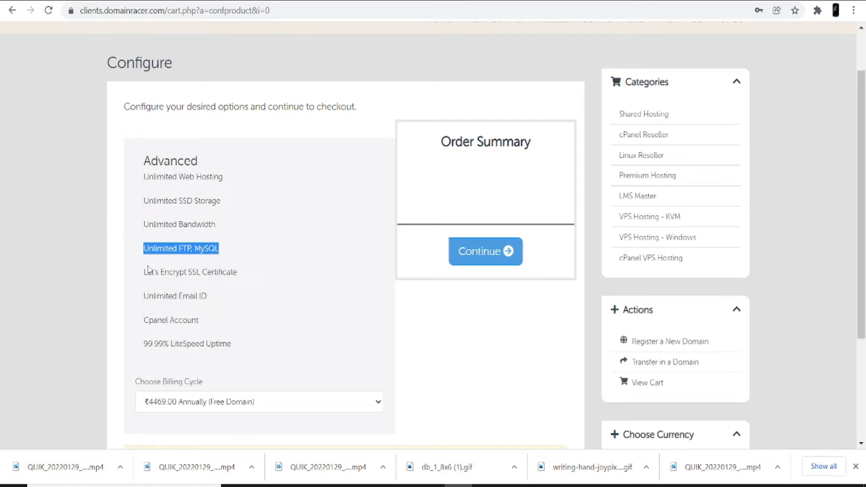
left_click_drag(145, 272, 247, 280)
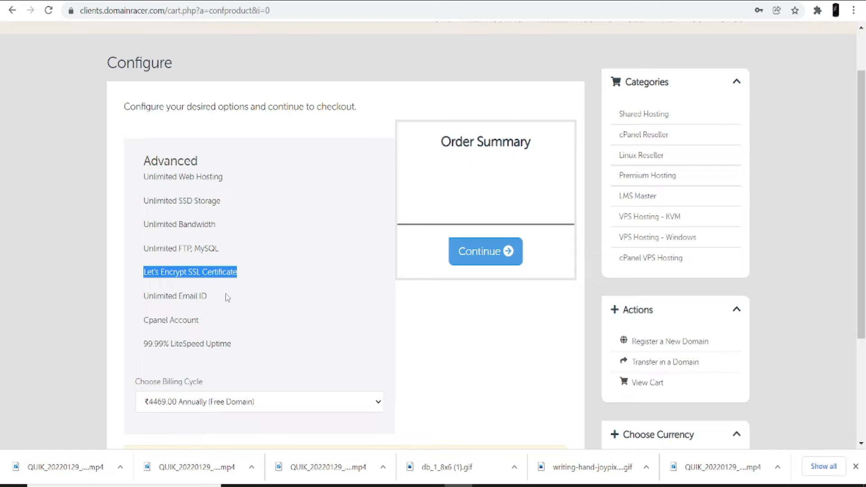
left_click_drag(145, 297, 215, 302)
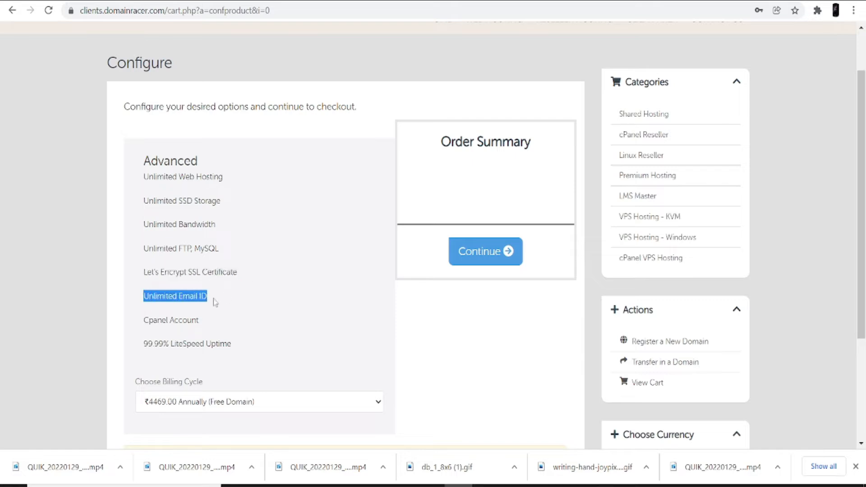
scroll(215, 302, "down", 2)
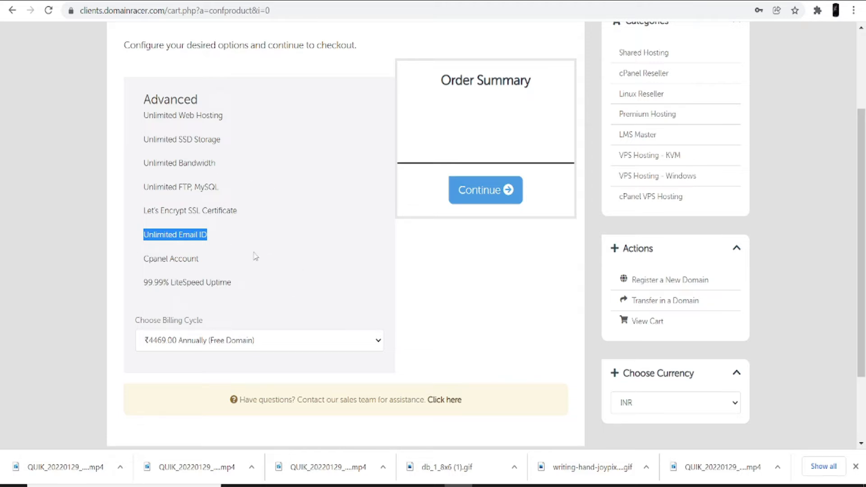
left_click(470, 192)
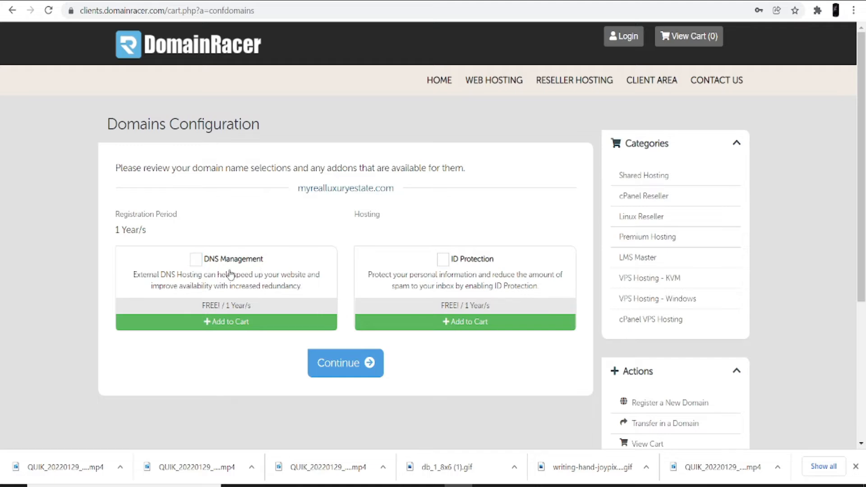
Continue without addons to the Review & Checkout page showing ₹4469.00 due today.
left_click(344, 366)
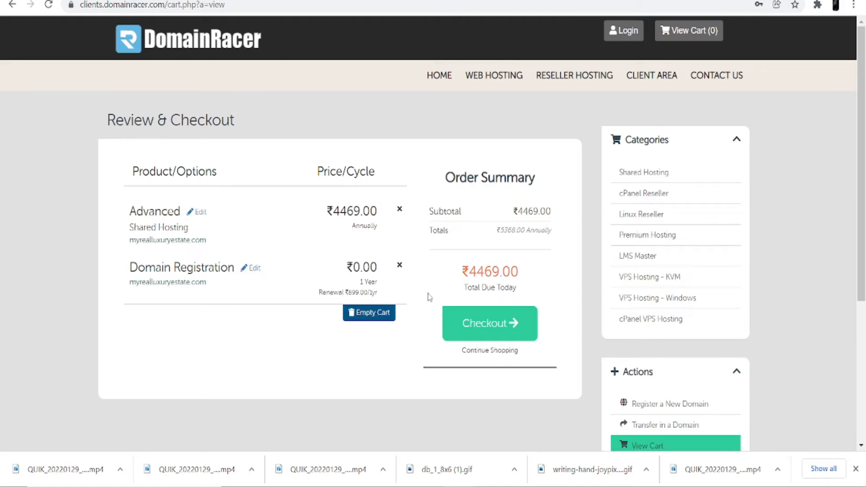
Proceed to checkout and fill in the account password and its confirmation.
left_click(481, 323)
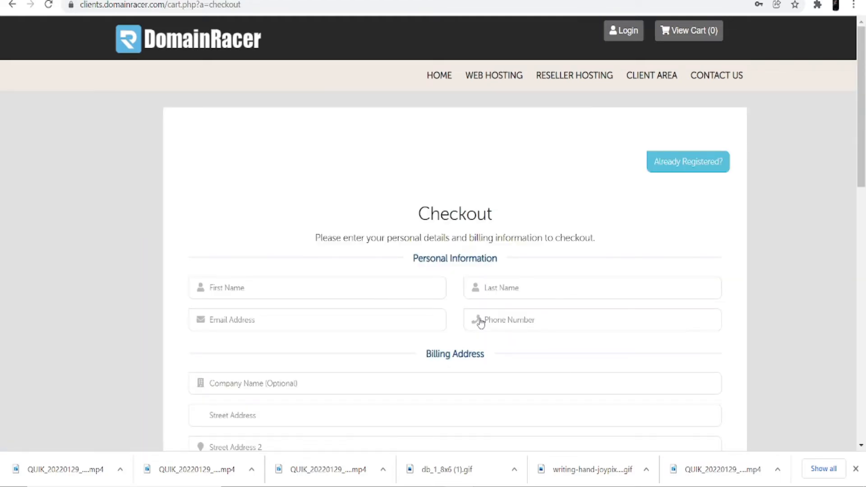
scroll(483, 350, "down", 1)
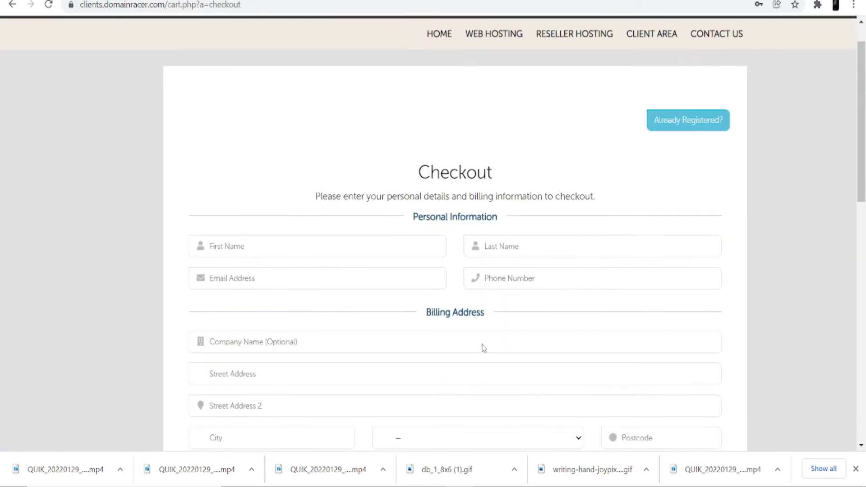
scroll(483, 347, "down", 1)
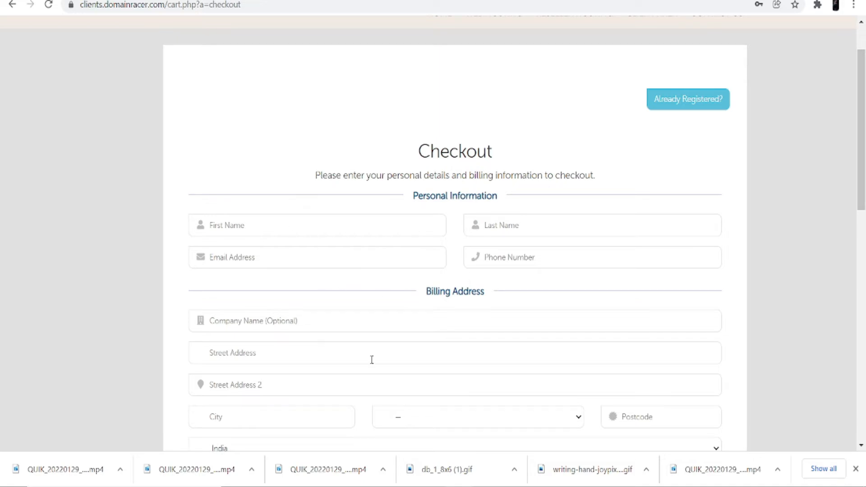
scroll(371, 360, "down", 6)
left_click(408, 294)
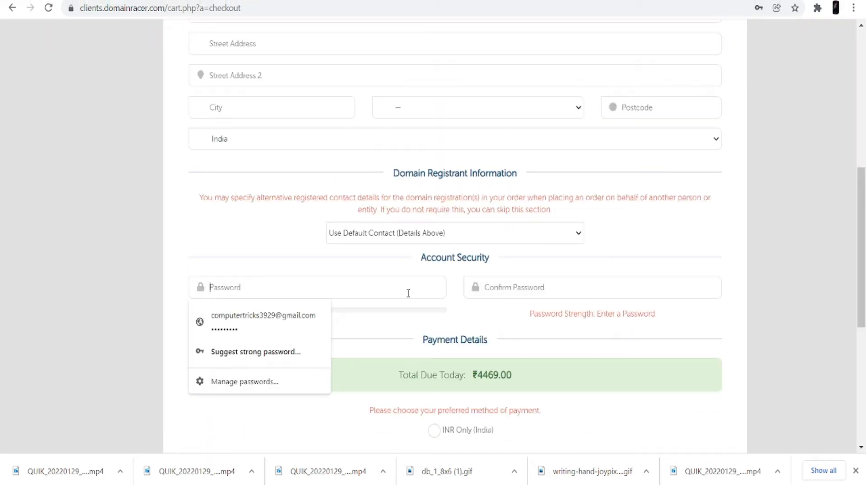
left_click(523, 289)
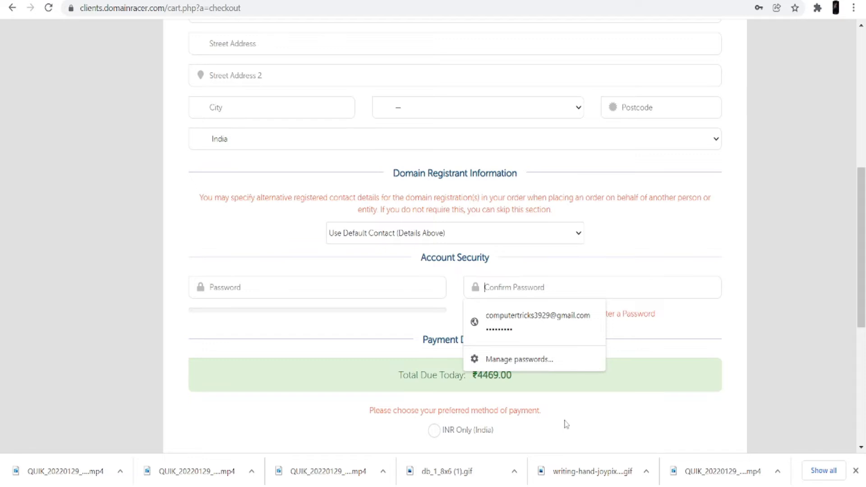
Accept the Terms of Service and submit the hosting order with Complete Order.
scroll(565, 424, "down", 4)
left_click(386, 357)
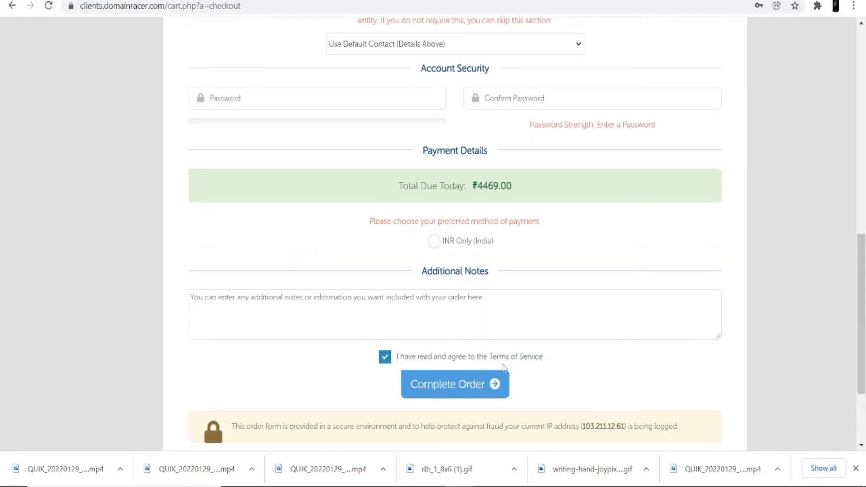
left_click(502, 384)
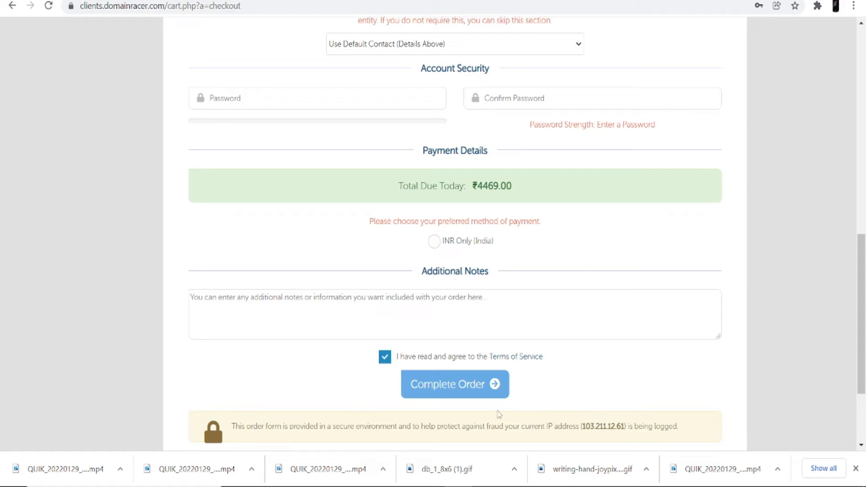
left_click(455, 386)
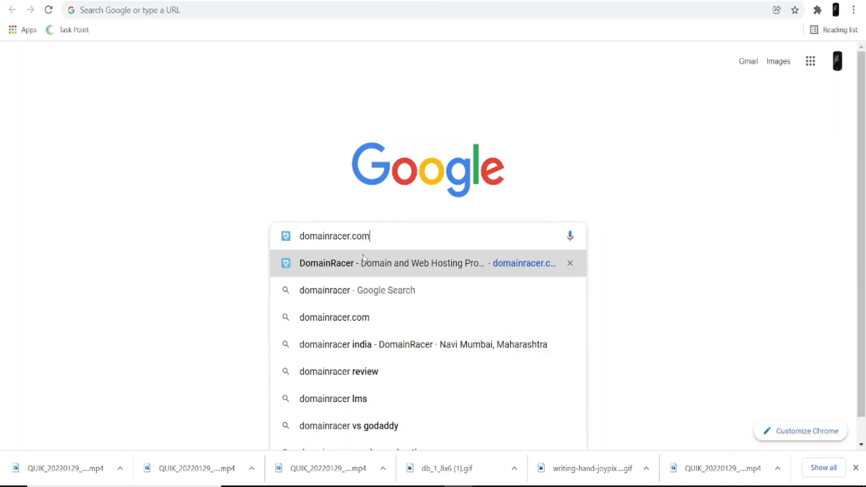
Open domainracer.com and log into the client area with the saved email and password.
left_click(364, 262)
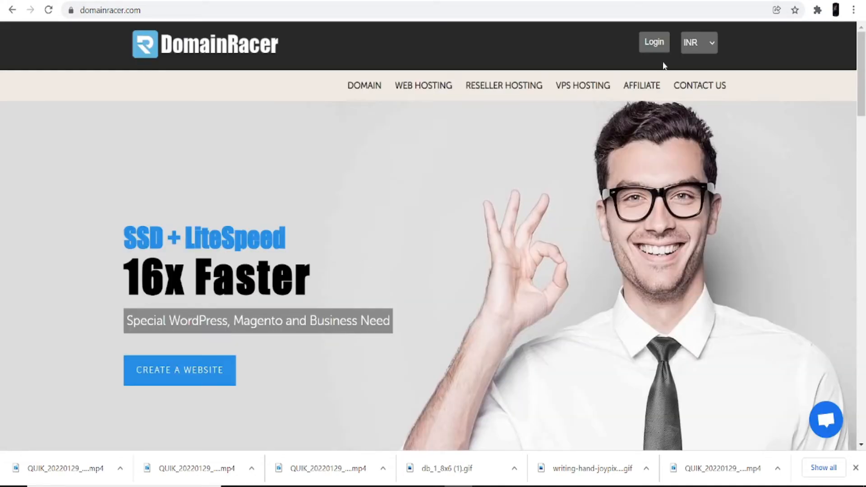
left_click(655, 44)
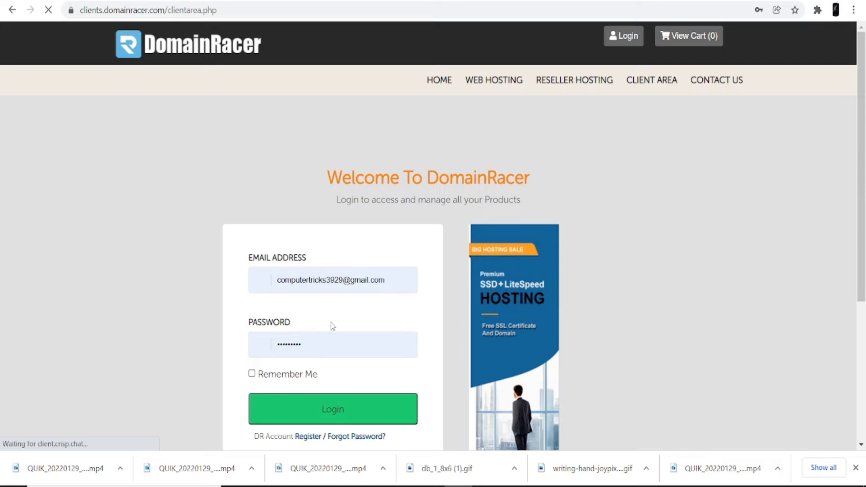
scroll(325, 328, "down", 2)
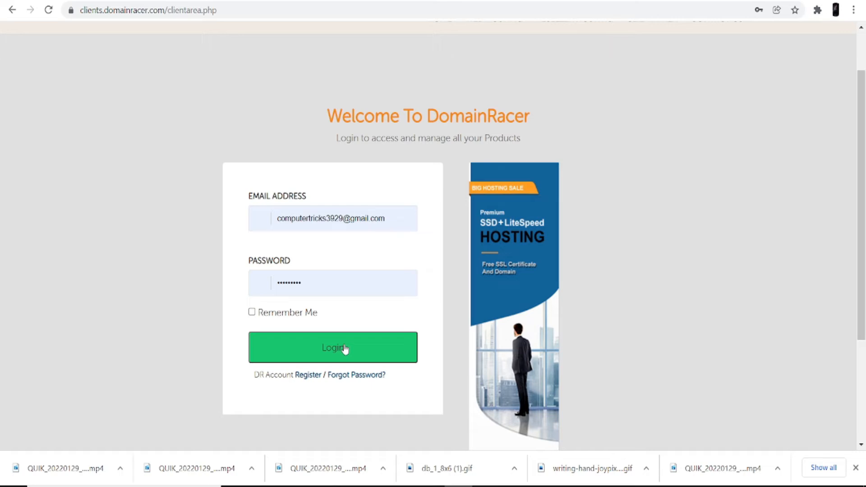
left_click(363, 357)
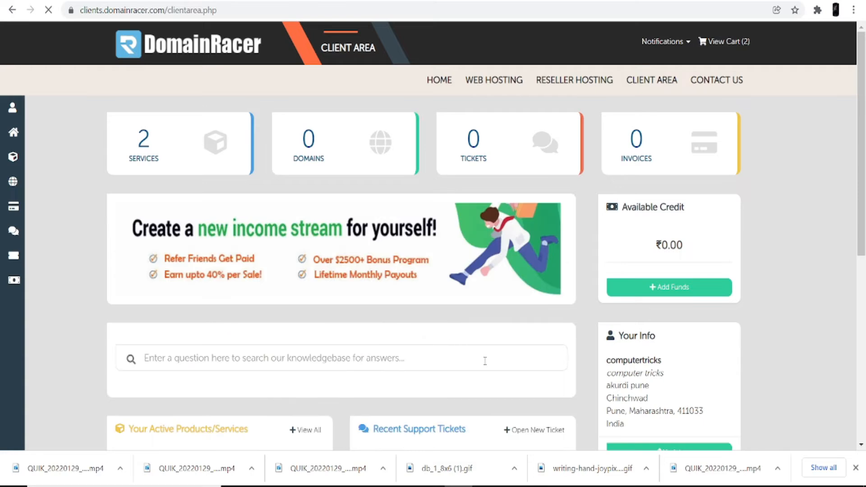
scroll(336, 361, "down", 2)
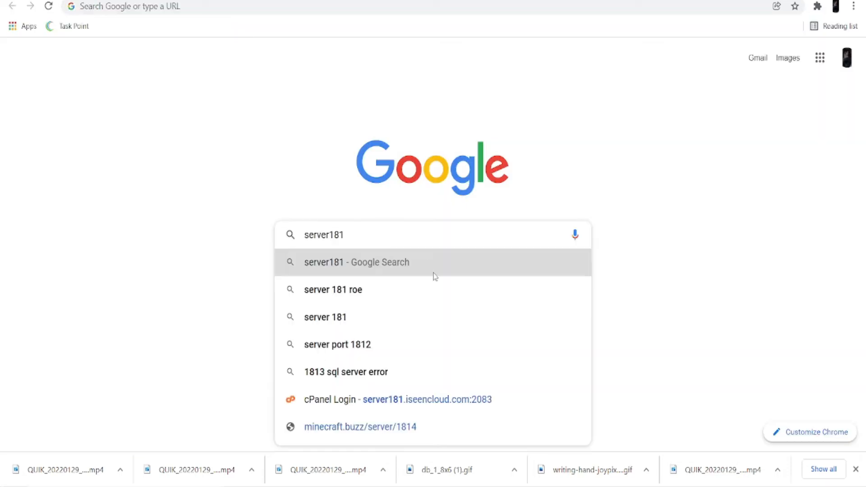
Log into cPanel and launch WordPress Manager by Domainracer from the Software section.
left_click(407, 405)
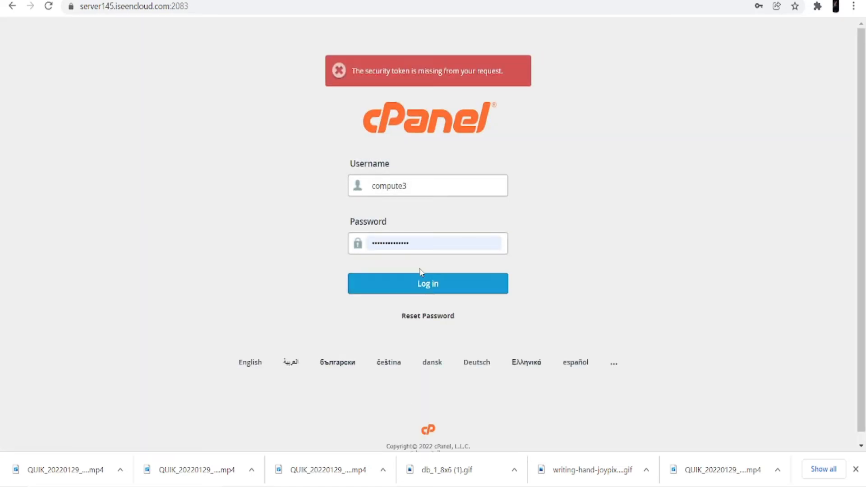
left_click(432, 291)
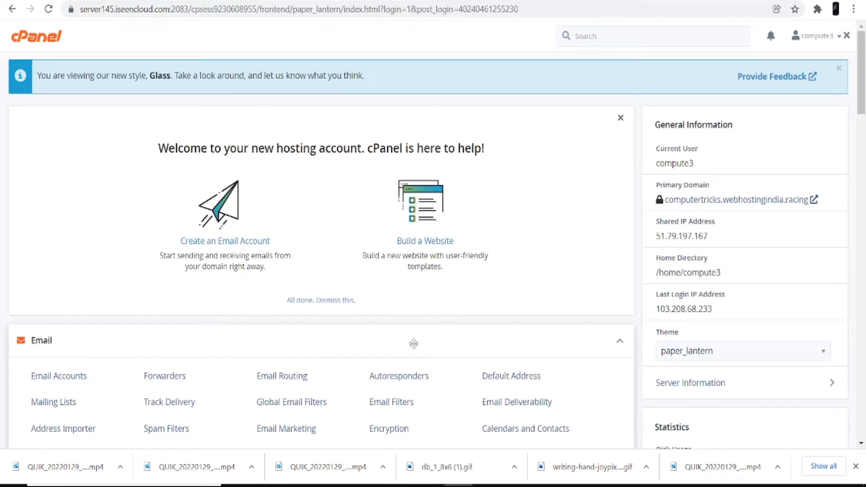
scroll(436, 360, "down", 10)
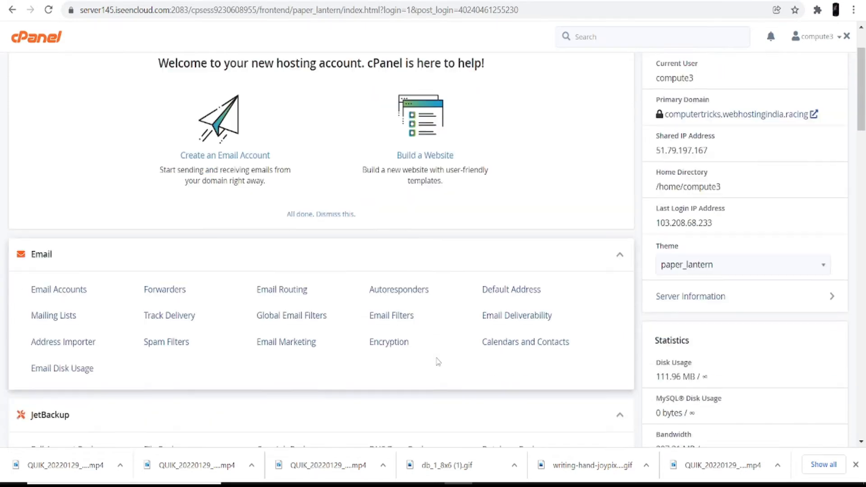
scroll(438, 361, "down", 13)
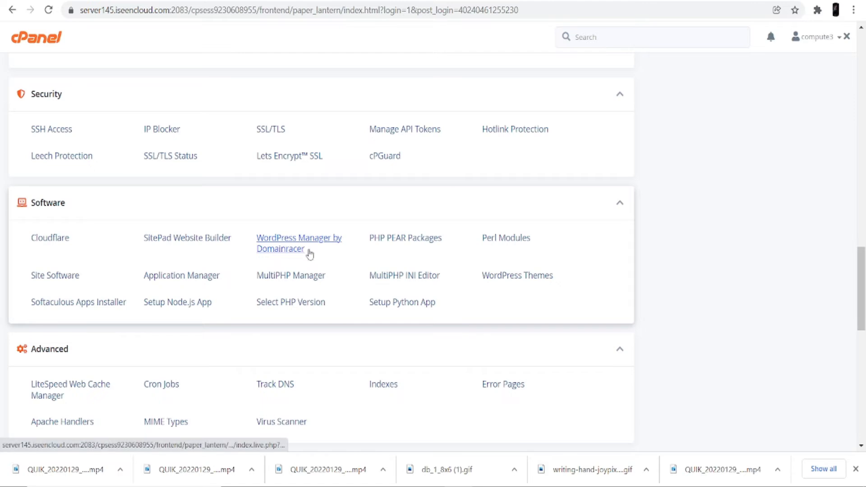
left_click(298, 251)
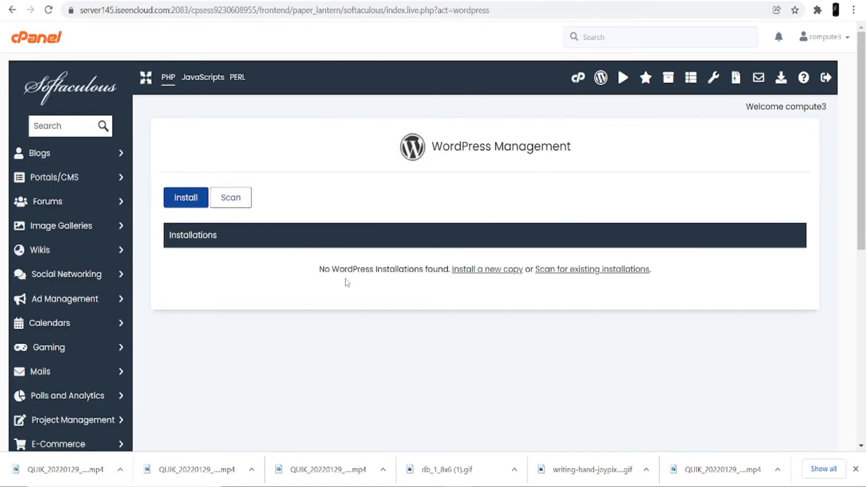
Start a new WordPress installation from the WordPress Management page.
left_click_drag(432, 147, 597, 151)
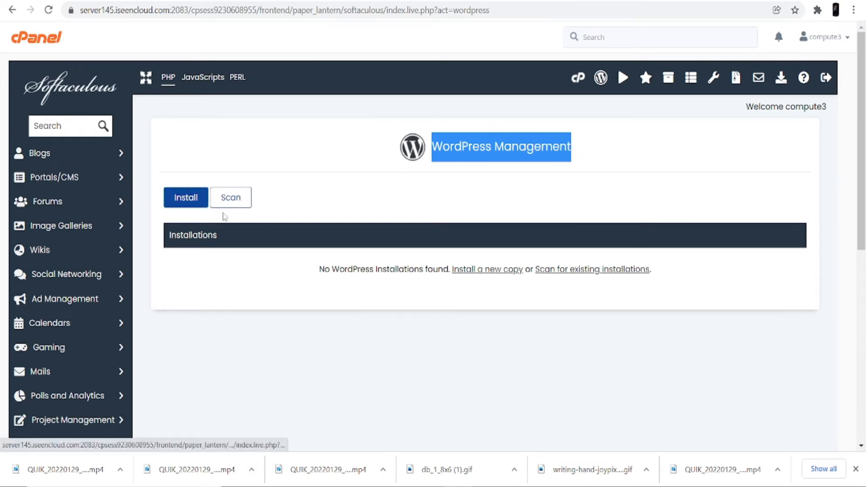
left_click(189, 201)
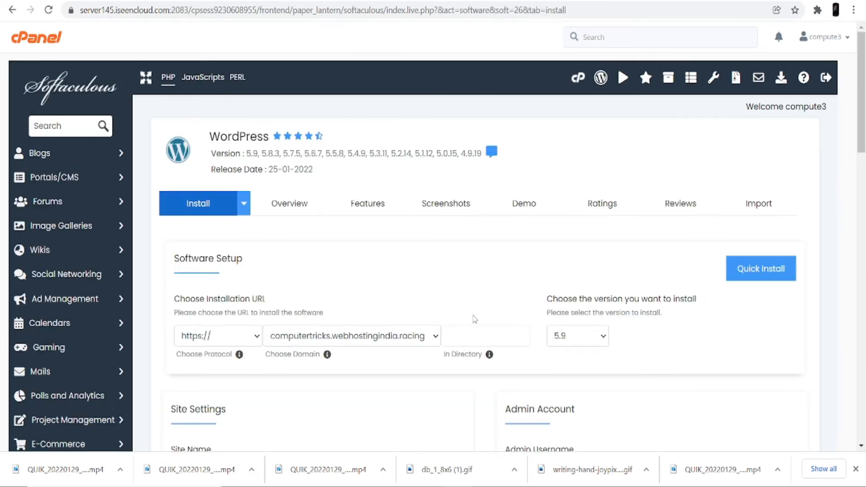
scroll(474, 319, "down", 3)
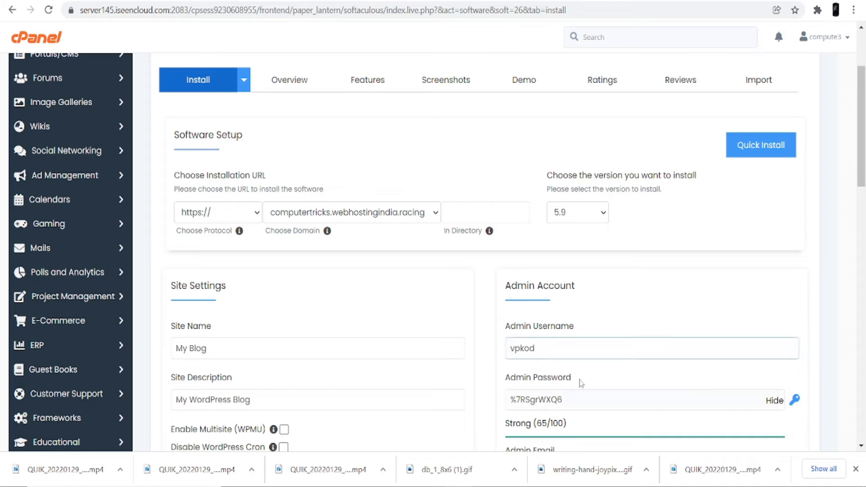
Choose WordPress version 5.9 and select the default site name 'My Blog'.
left_click(588, 220)
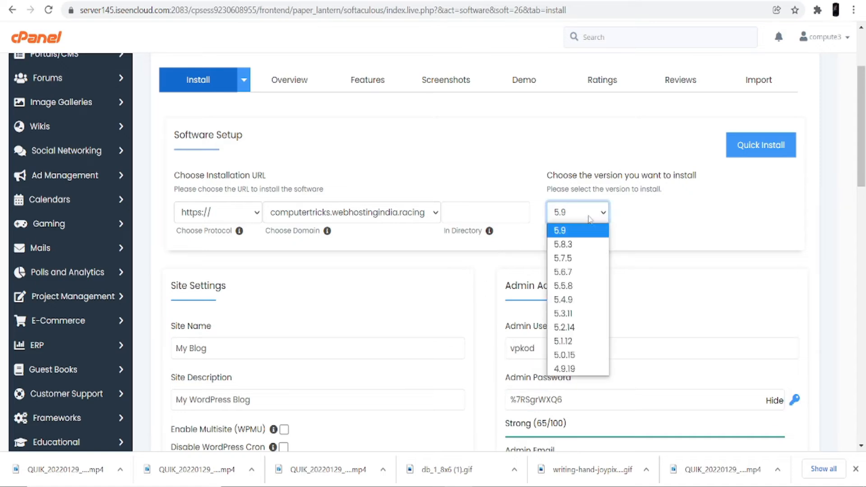
left_click(578, 237)
scroll(316, 316, "down", 1)
left_click(212, 288)
left_click_drag(211, 287, 176, 286)
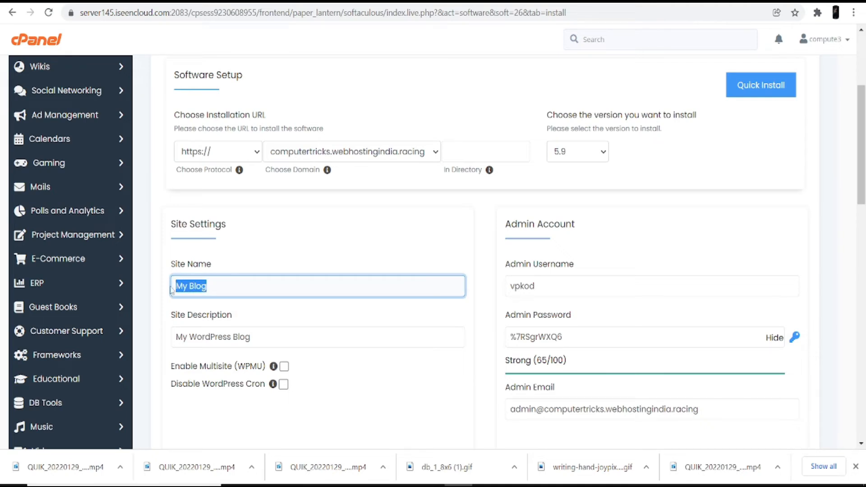
Name the site 'My Real Estate' and change its description to 'Hey this is my real estate'.
key("BackSpace")
type("My")
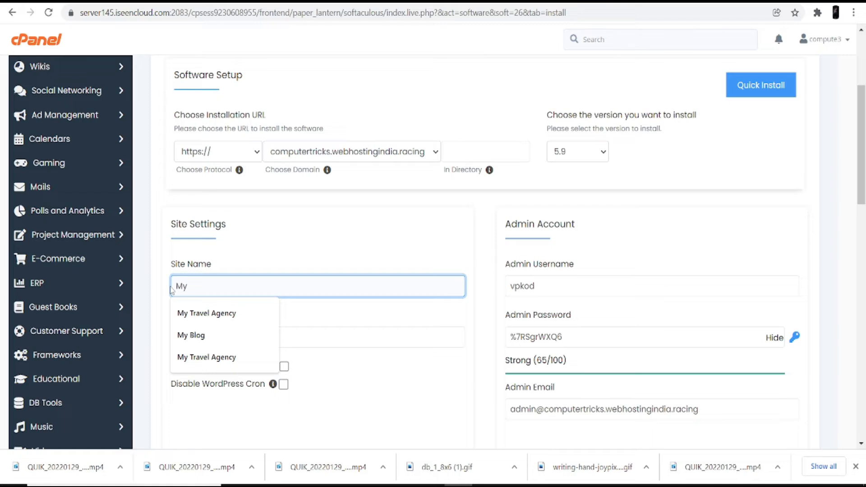
type(" Real Estate")
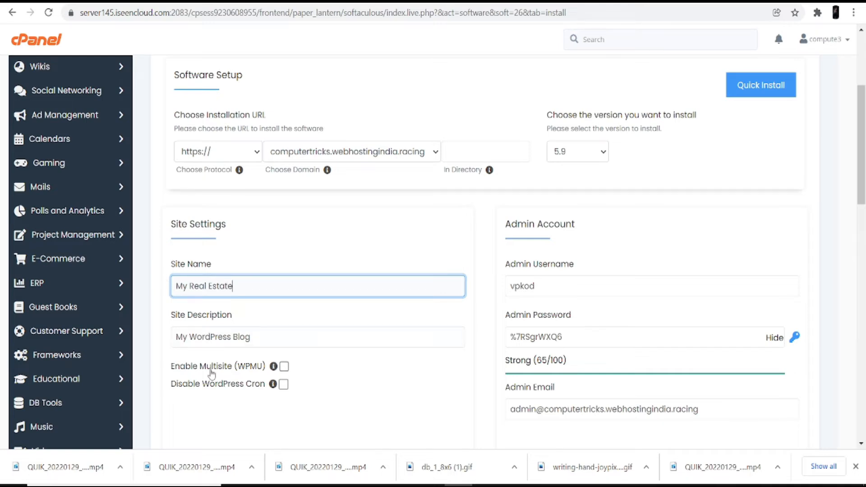
left_click(252, 336)
left_click_drag(253, 336, 163, 339)
key("BackSpace")
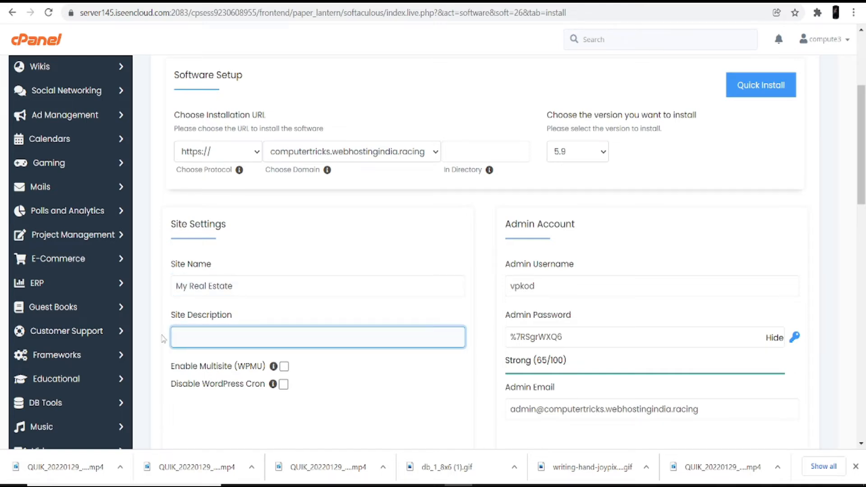
type("Hey this is my real estat")
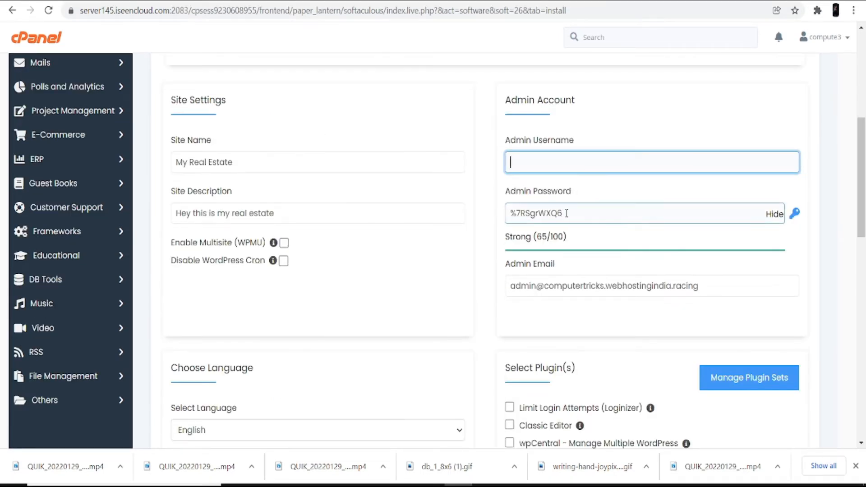
Replace the generated admin login with username 'admin' and a new admin password.
left_click(565, 217)
left_click_drag(565, 214, 478, 224)
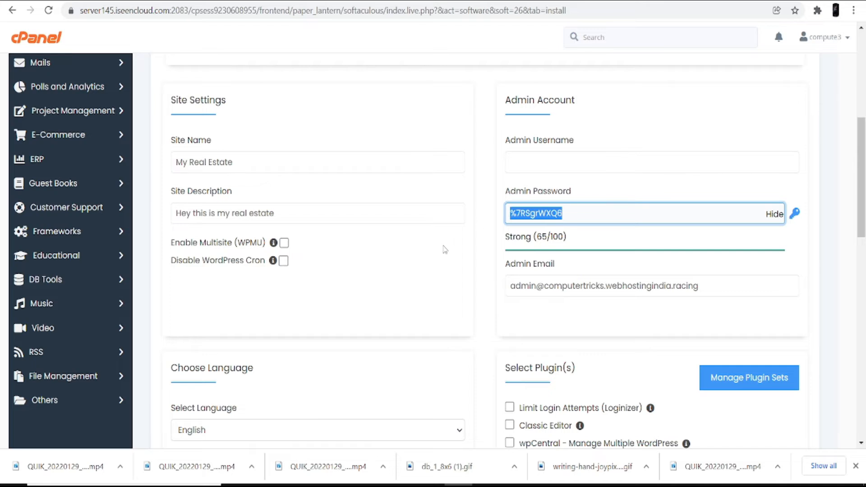
key("BackSpace")
left_click(541, 169)
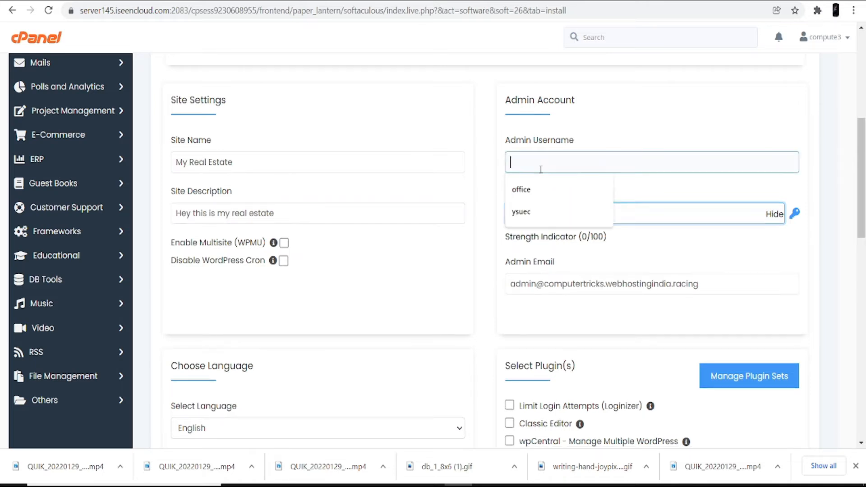
type("admin")
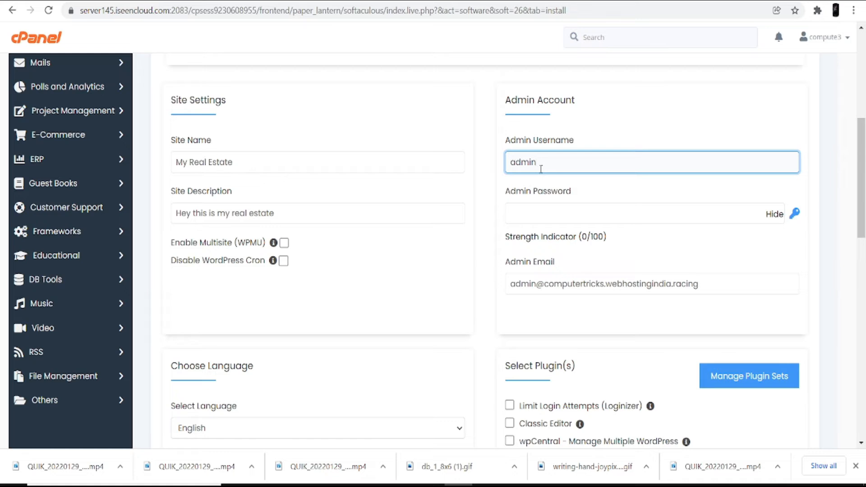
left_click(542, 210)
type("admin")
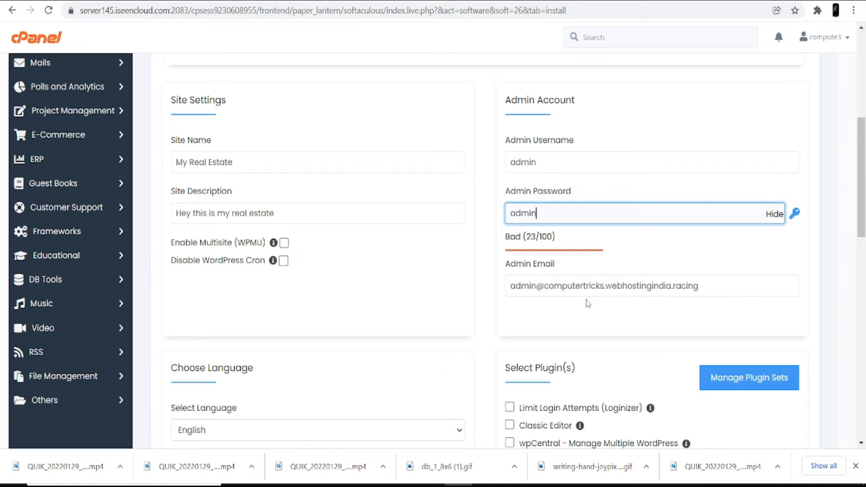
scroll(398, 255, "down", 5)
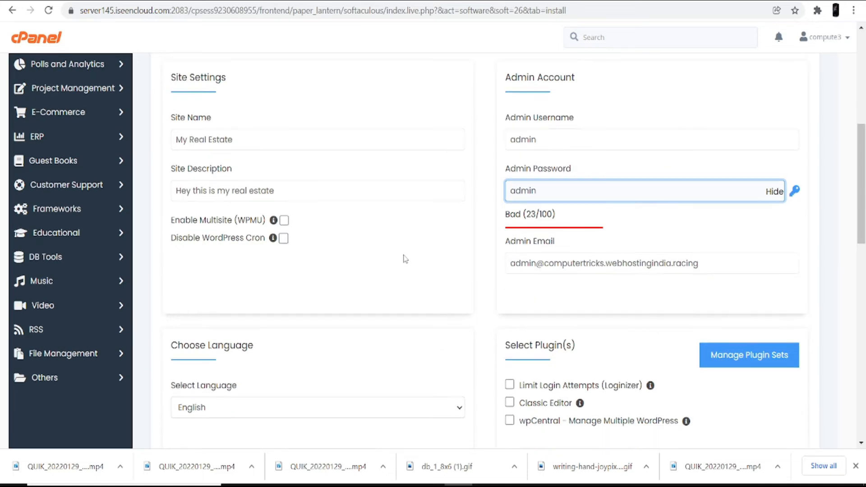
Keep English as the site language.
left_click(296, 192)
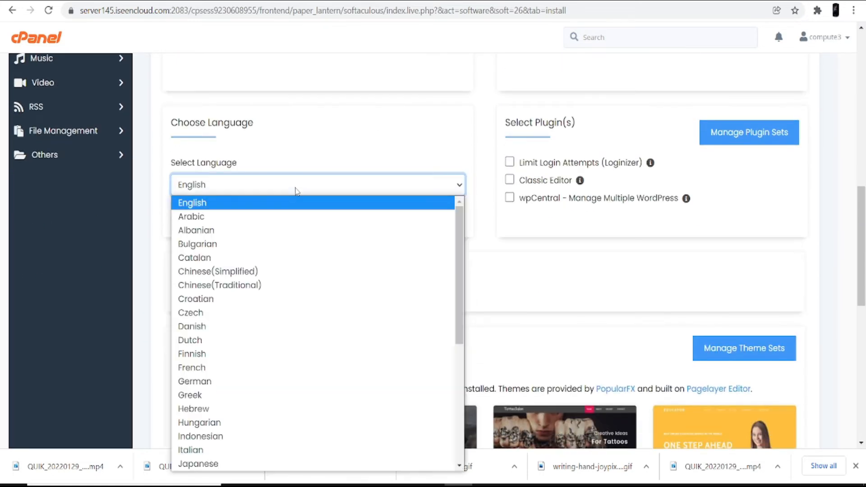
left_click(303, 189)
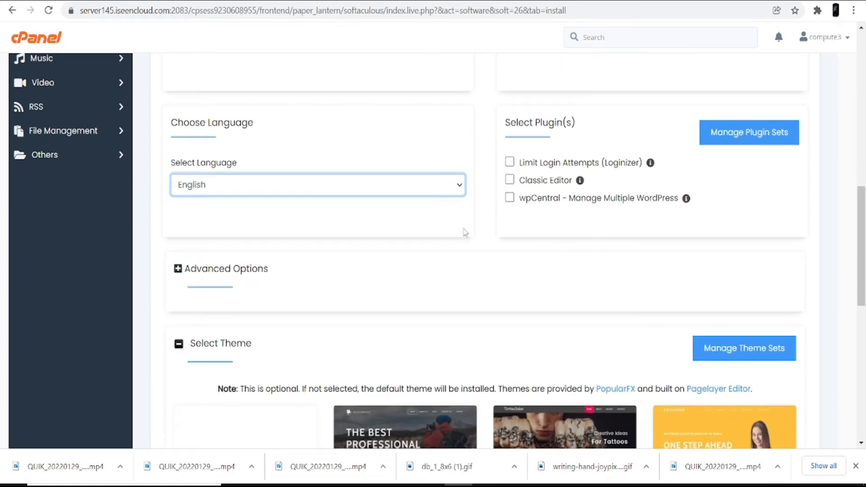
scroll(362, 259, "down", 3)
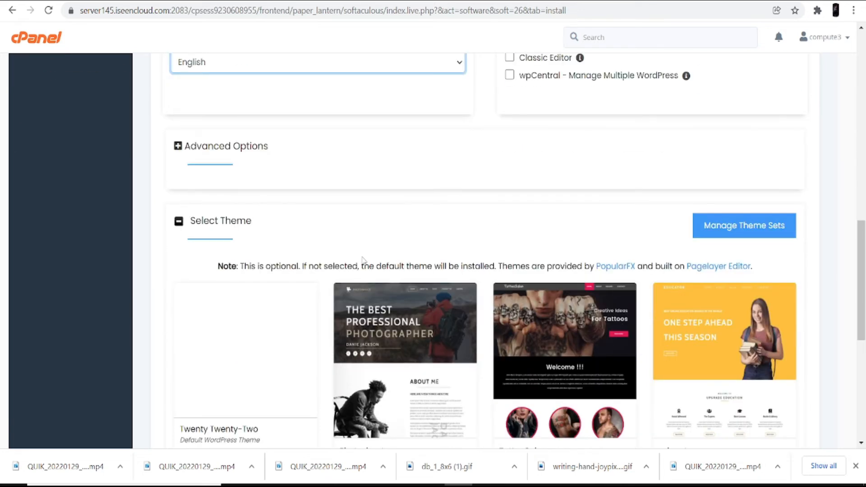
scroll(374, 280, "down", 6)
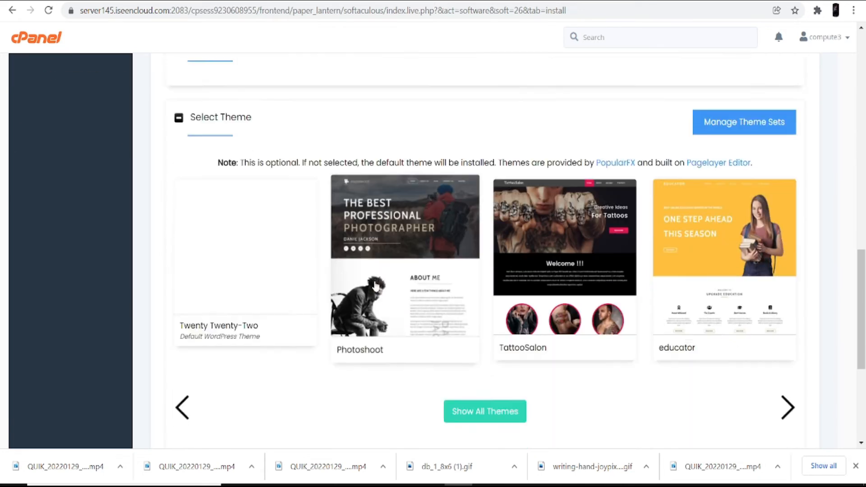
scroll(518, 278, "up", 3)
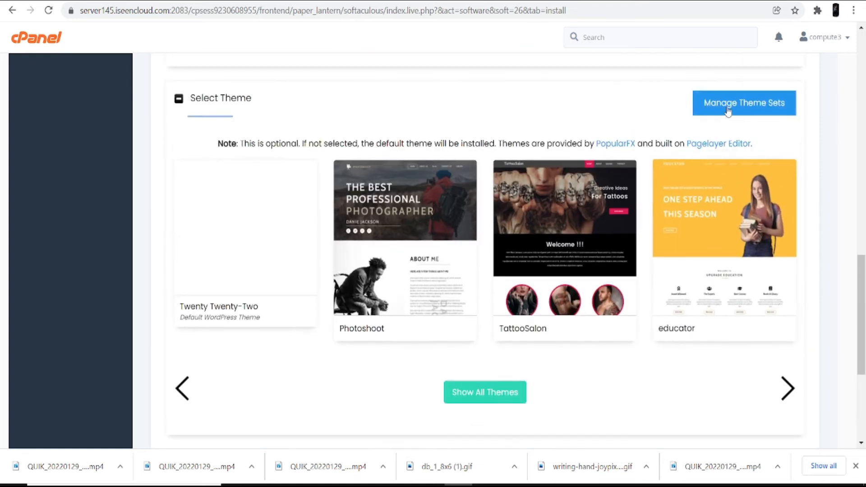
Open the full theme gallery and search it for 'real estate'.
left_click(482, 397)
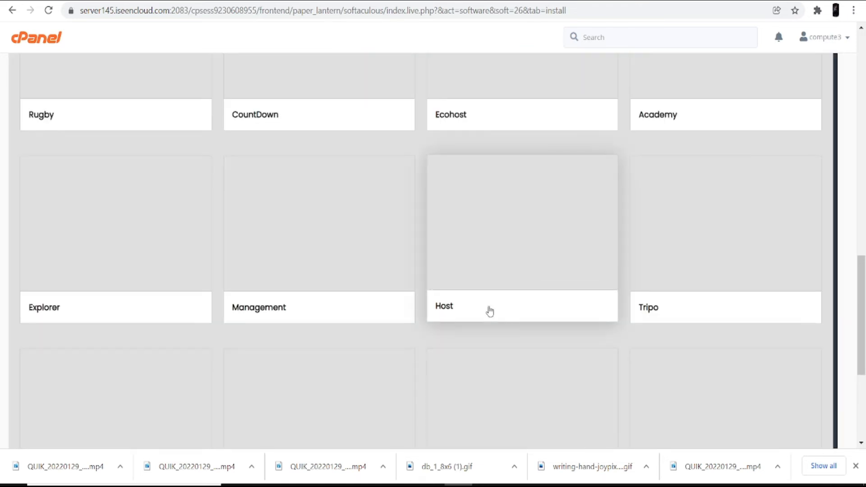
scroll(490, 312, "up", 3)
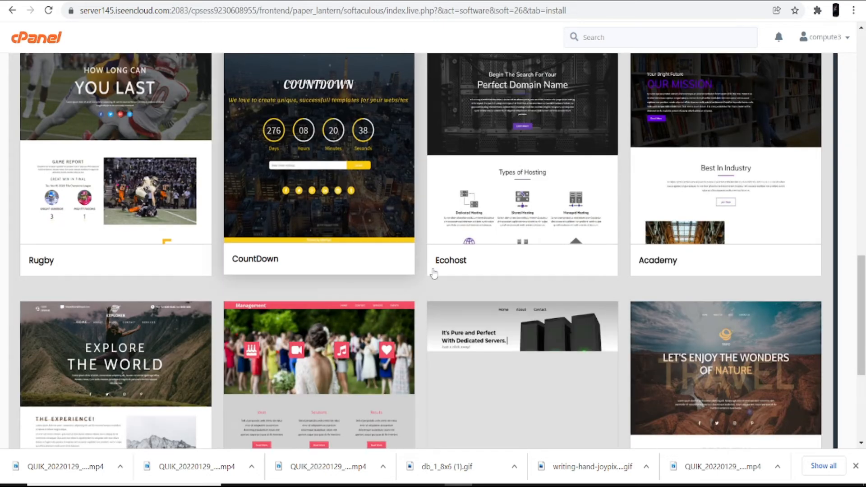
scroll(391, 257, "up", 4)
scroll(392, 257, "up", 10)
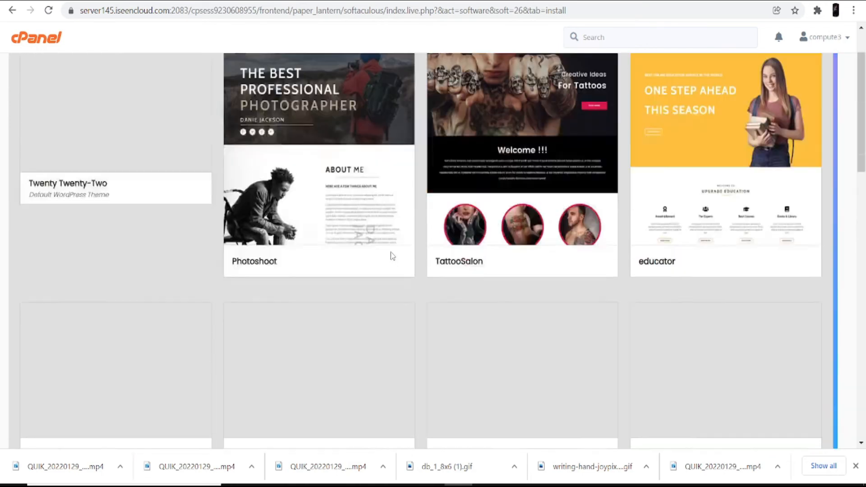
left_click(242, 84)
type("real e")
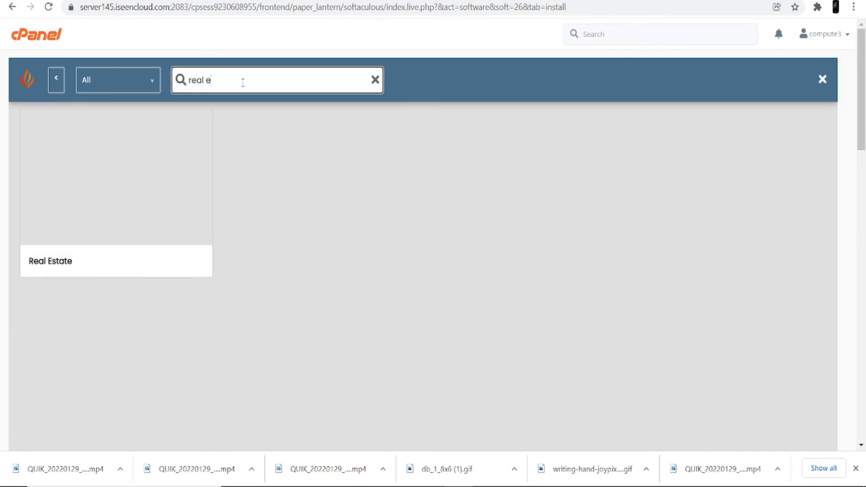
type("state")
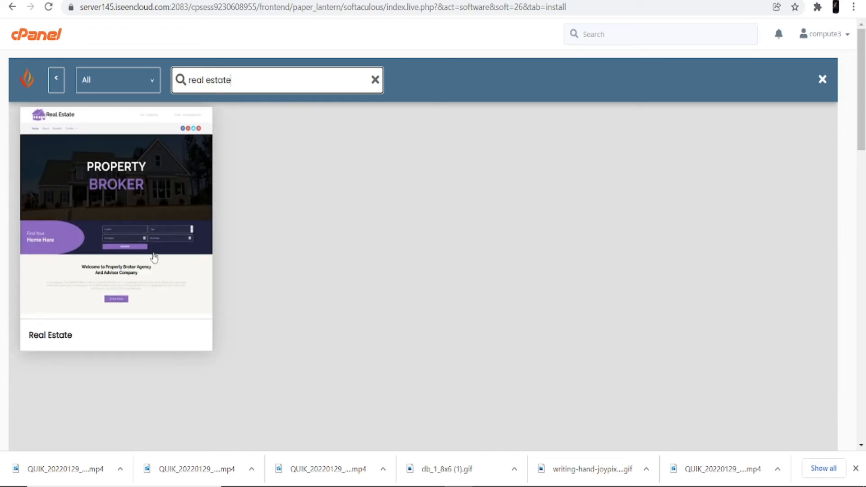
Open the Real Estate theme's details and browse its About, Contact, Home and Properties previews.
left_click(138, 234)
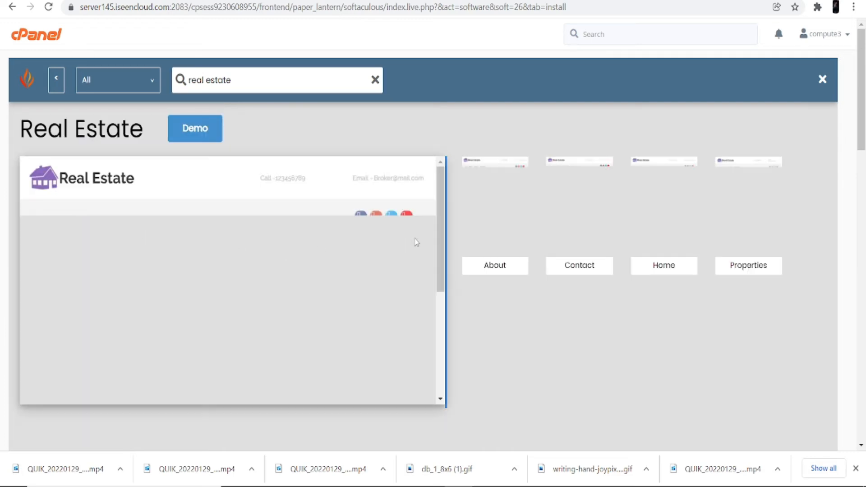
scroll(334, 289, "down", 2)
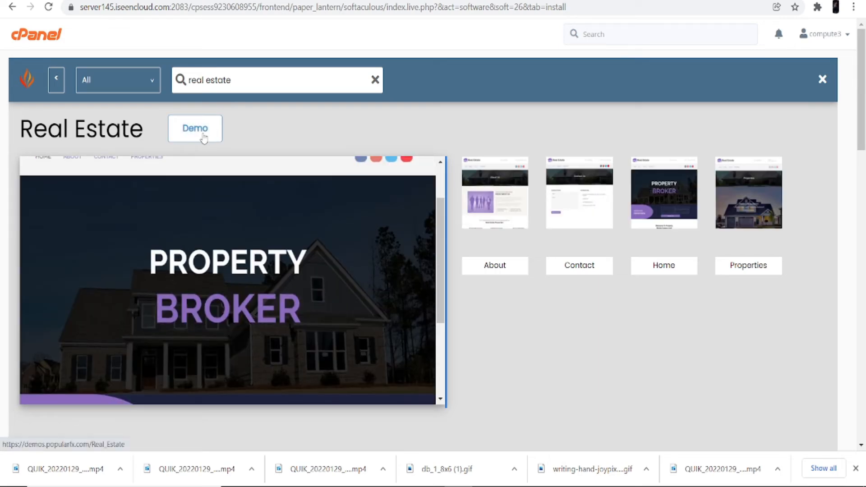
scroll(519, 258, "down", 1)
scroll(515, 252, "up", 1)
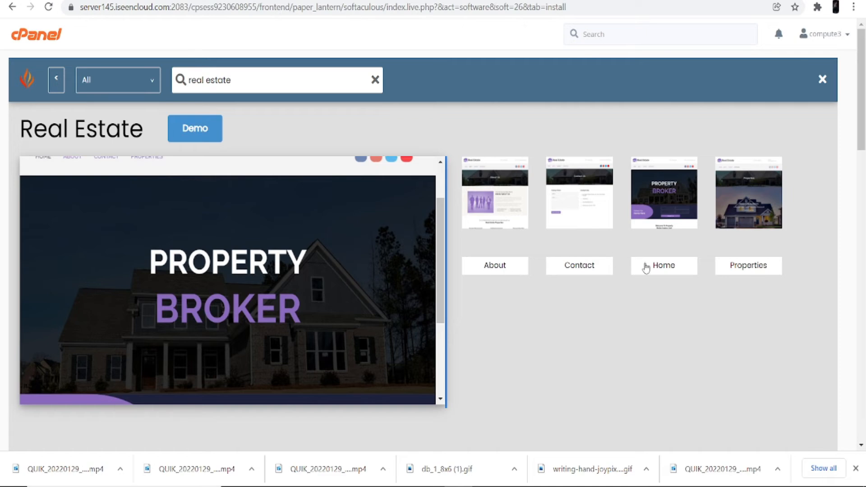
scroll(412, 311, "down", 1)
scroll(412, 311, "down", 2)
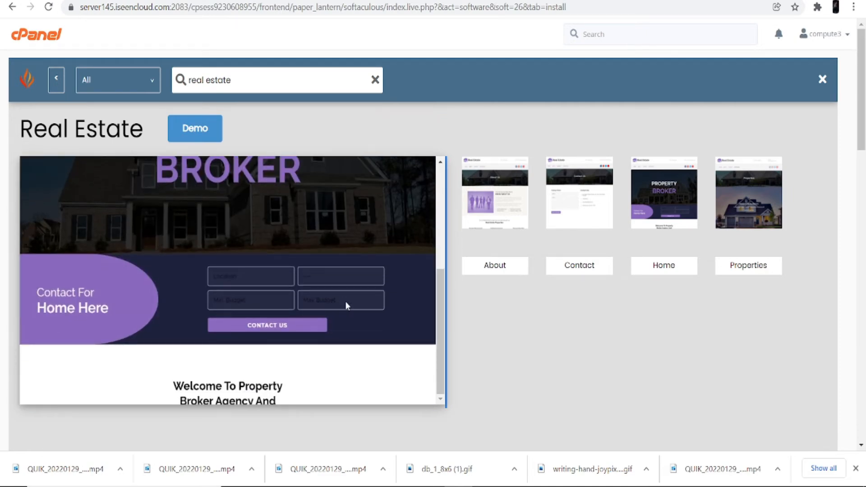
scroll(252, 171, "up", 4)
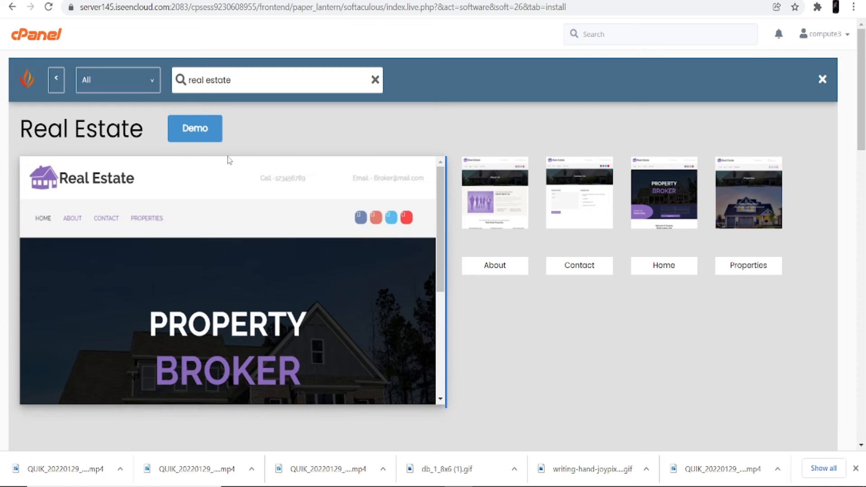
left_click(210, 136)
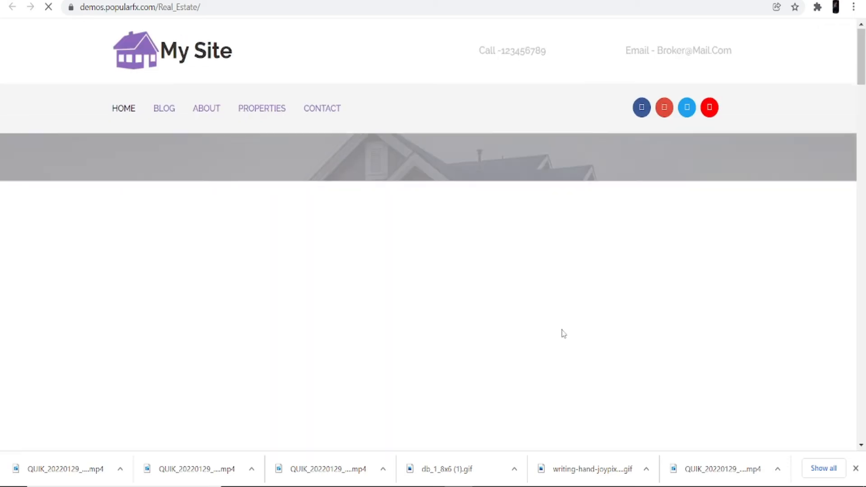
scroll(476, 273, "down", 10)
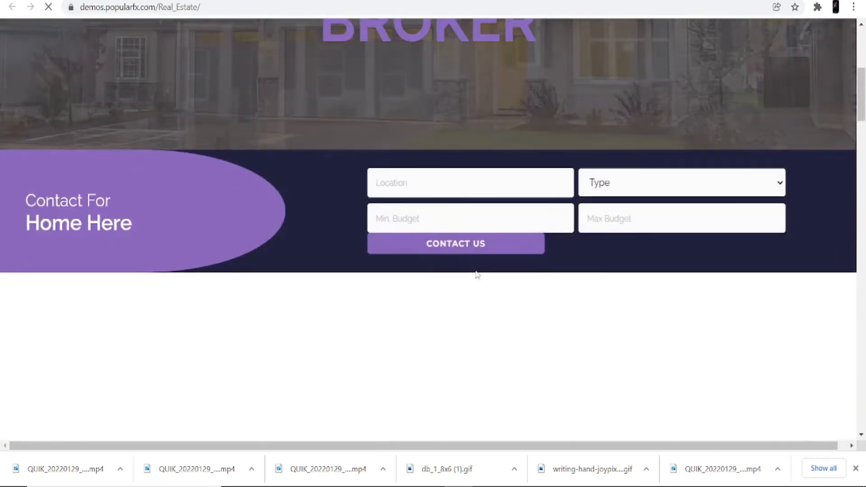
scroll(477, 274, "down", 12)
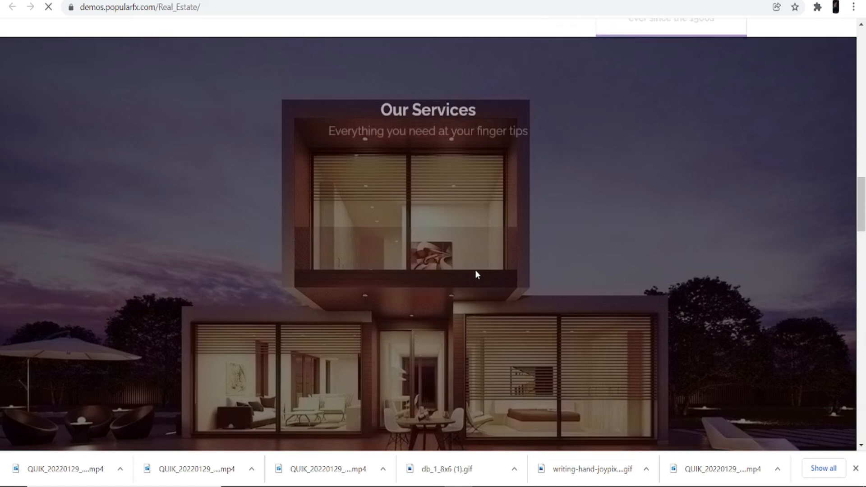
scroll(476, 272, "down", 12)
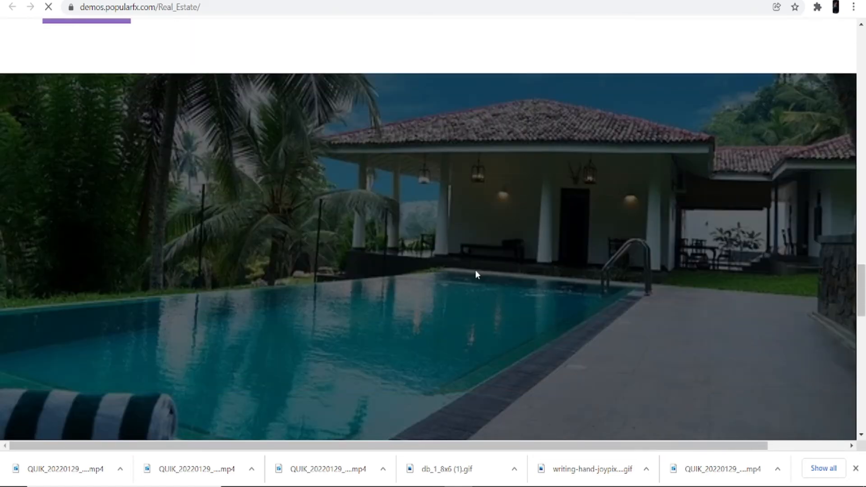
scroll(476, 274, "down", 12)
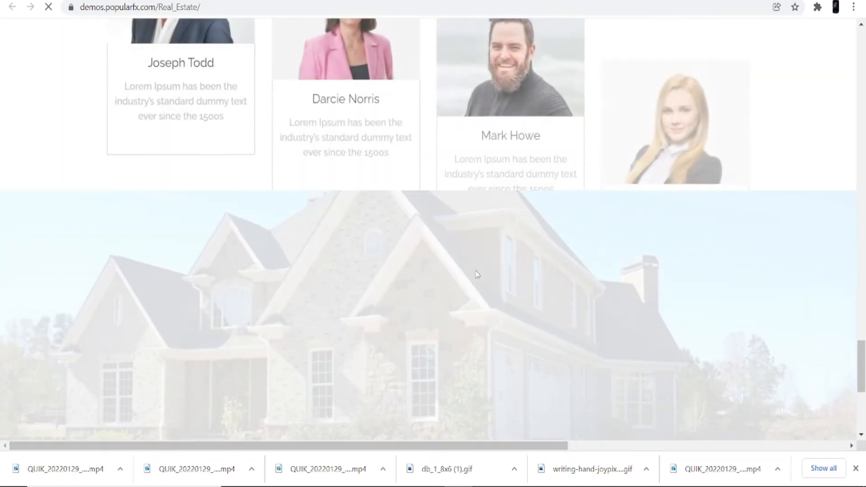
scroll(477, 274, "down", 5)
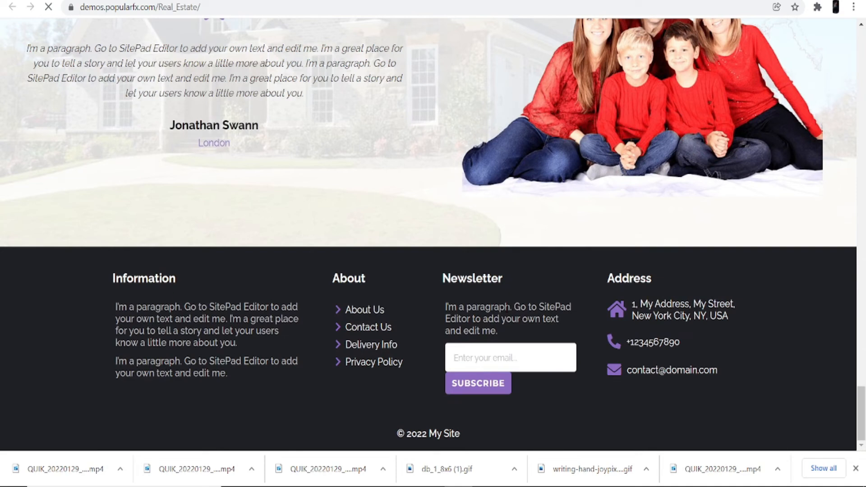
scroll(296, 240, "up", 15)
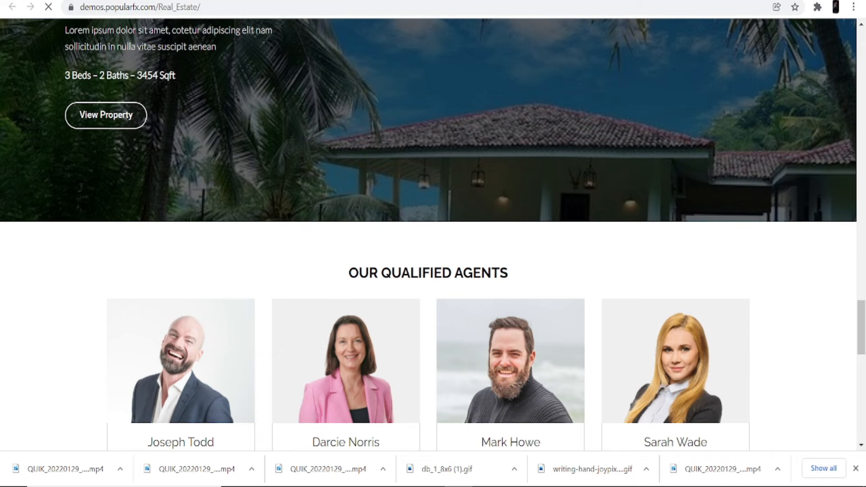
Select the Real Estate theme on the WordPress installer and run the installation.
left_click(451, 1)
scroll(500, 273, "down", 15)
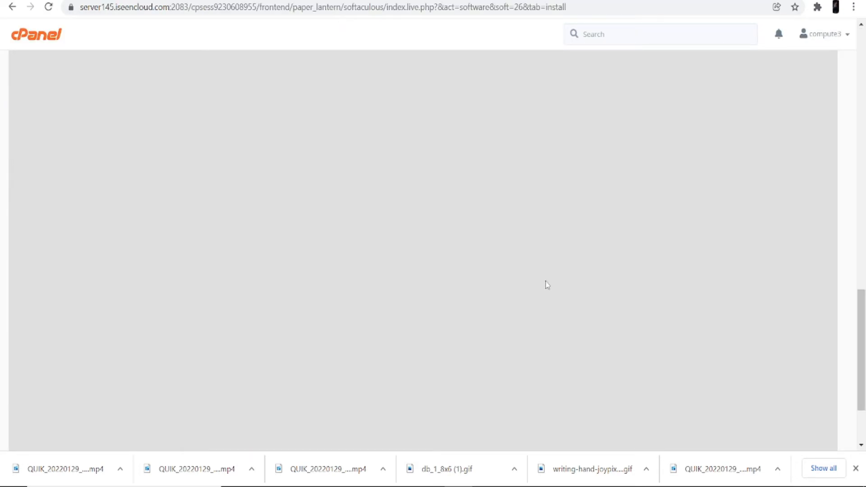
scroll(546, 284, "down", 2)
left_click(762, 373)
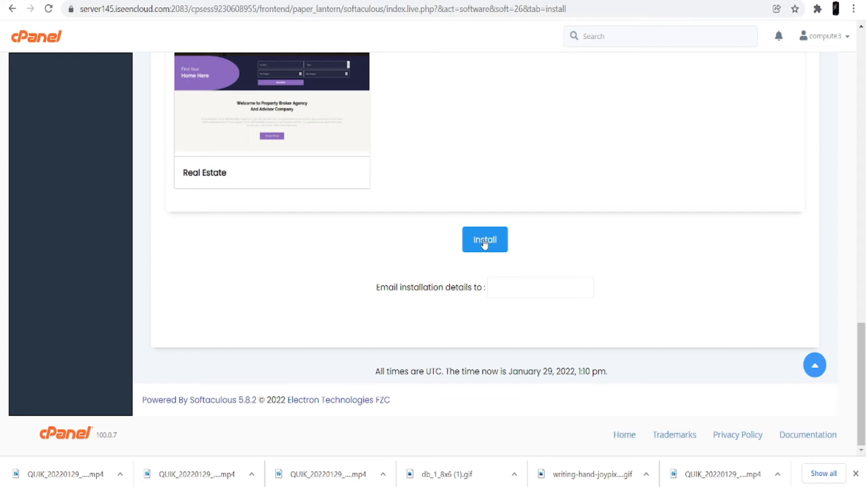
left_click(484, 243)
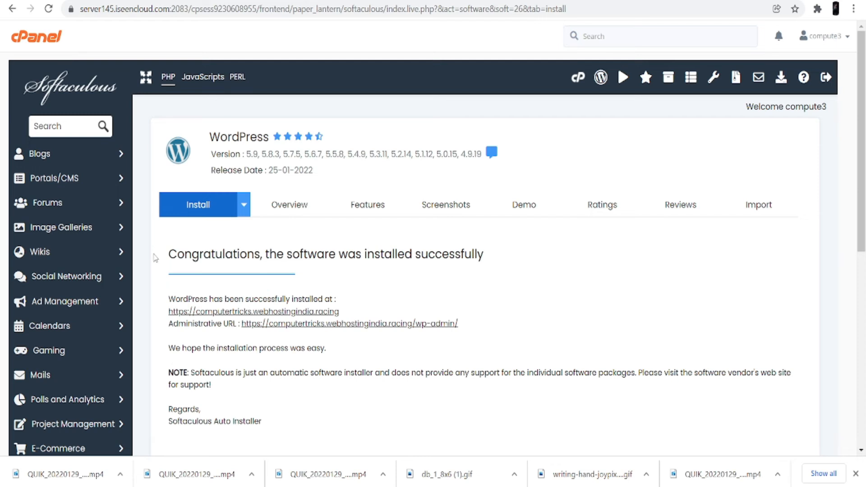
left_click_drag(172, 254, 272, 272)
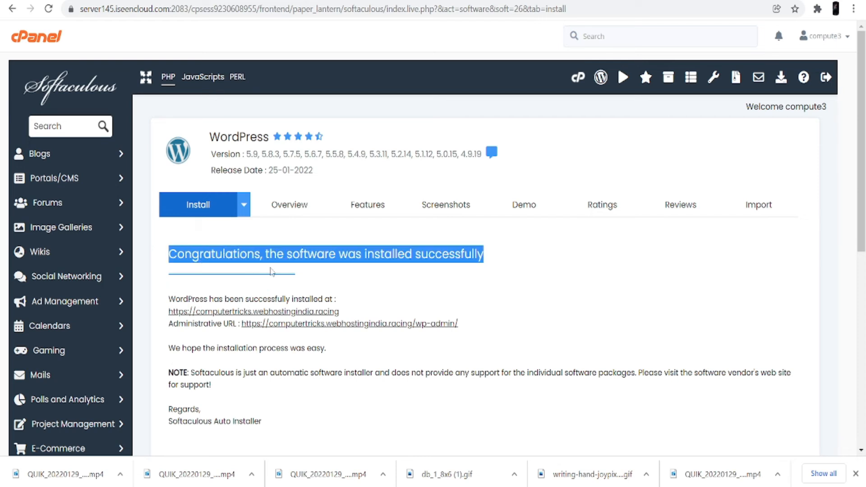
left_click(337, 297)
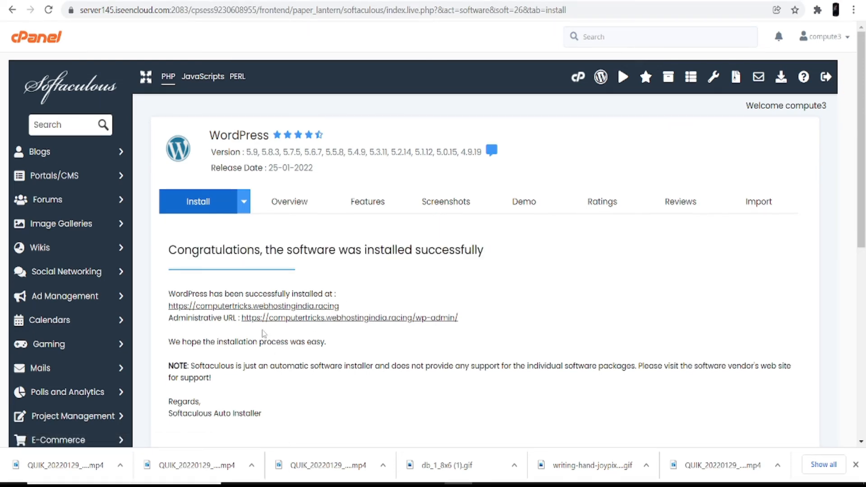
left_click(260, 307)
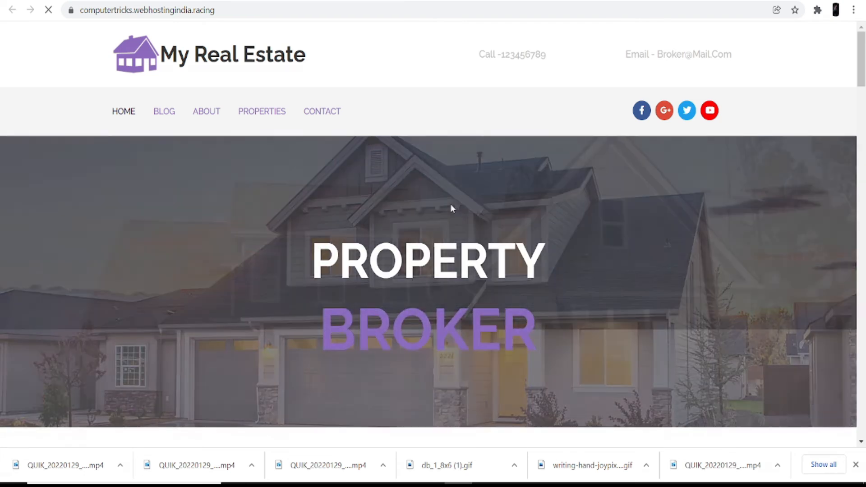
scroll(451, 204, "down", 3)
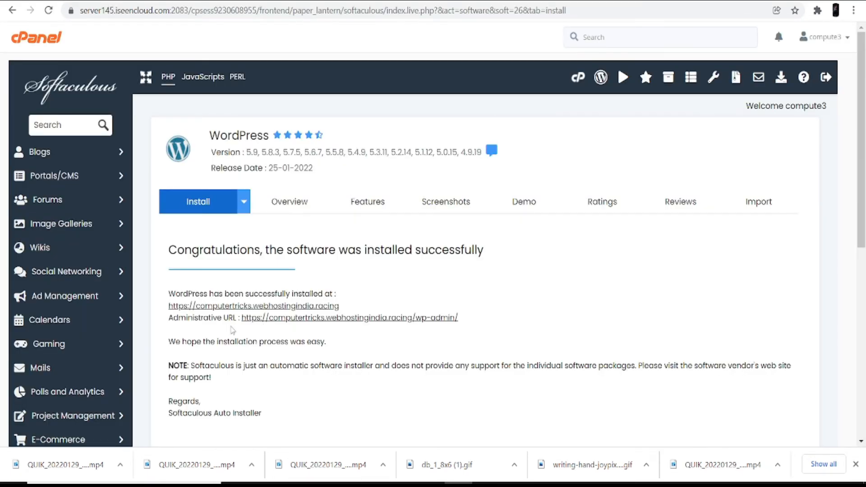
Follow the Administrative URL to the My Real Estate wp-admin dashboard and look over it.
left_click(286, 318)
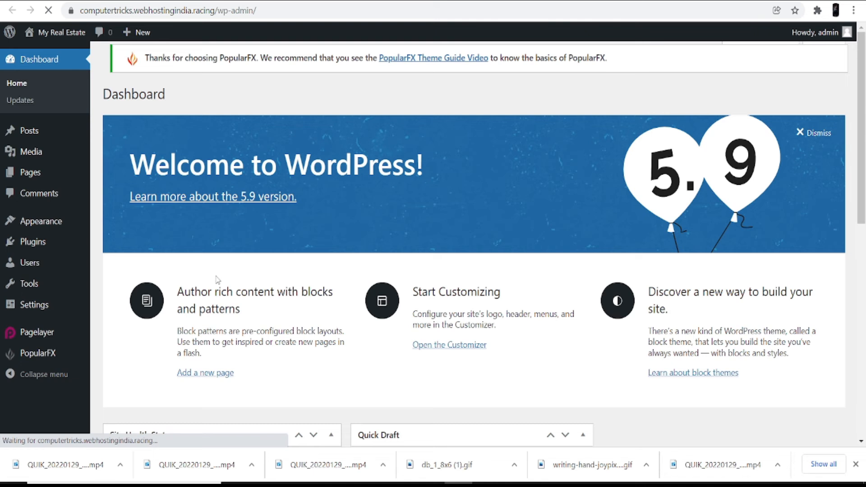
scroll(295, 305, "down", 3)
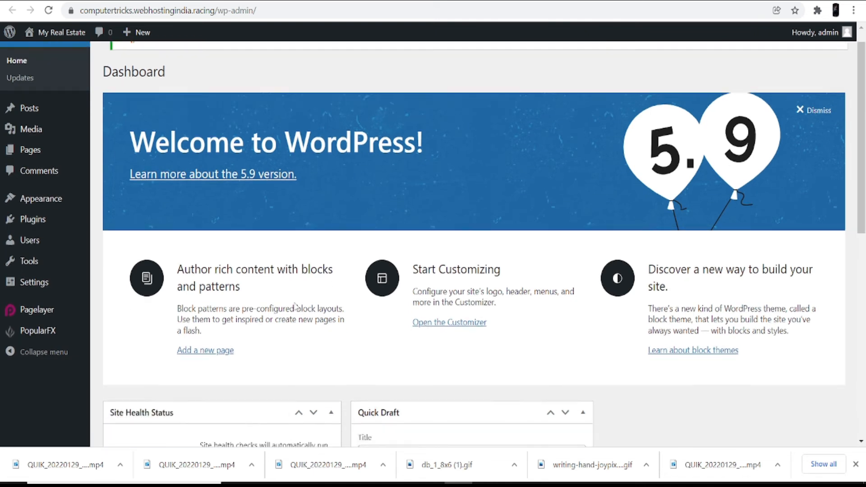
scroll(242, 298, "down", 3)
scroll(242, 298, "up", 4)
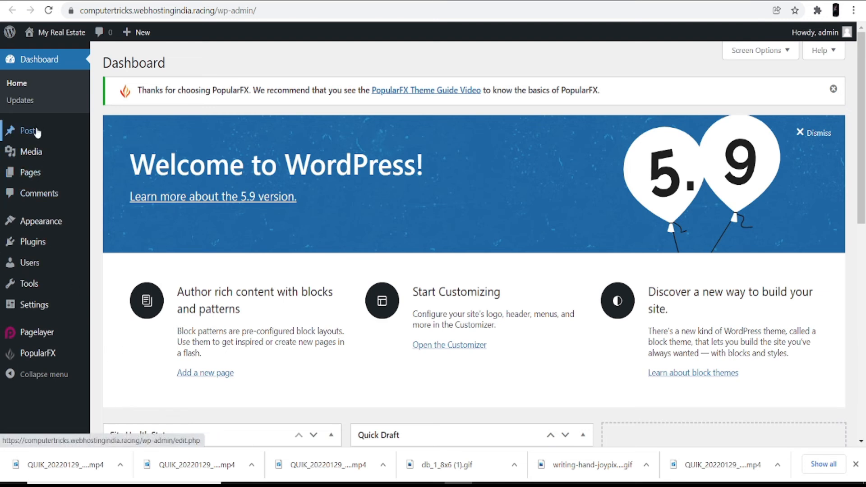
mouse_move(35, 136)
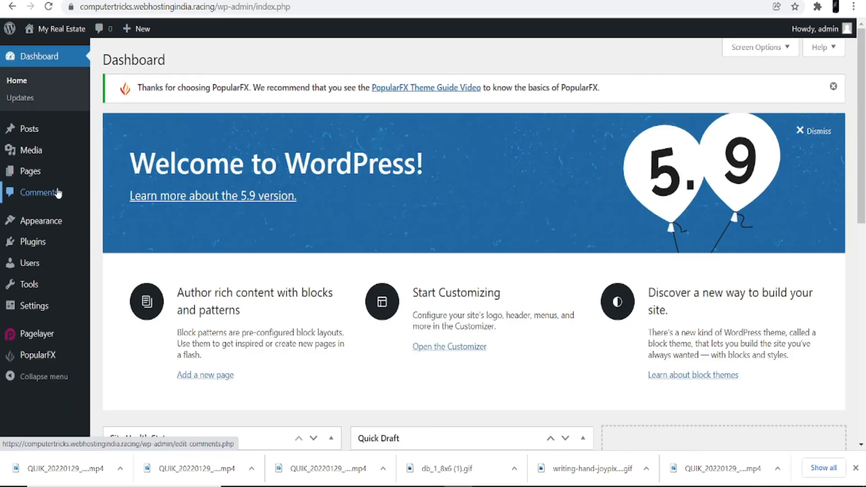
mouse_move(39, 166)
mouse_move(52, 225)
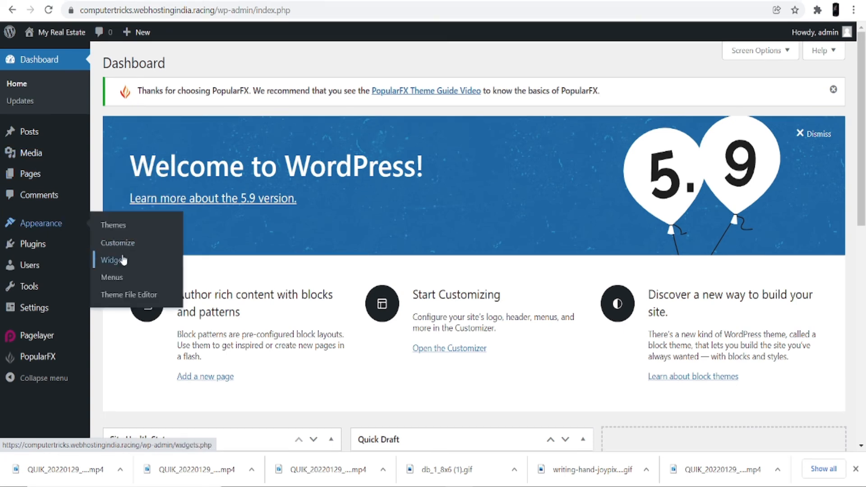
mouse_move(41, 249)
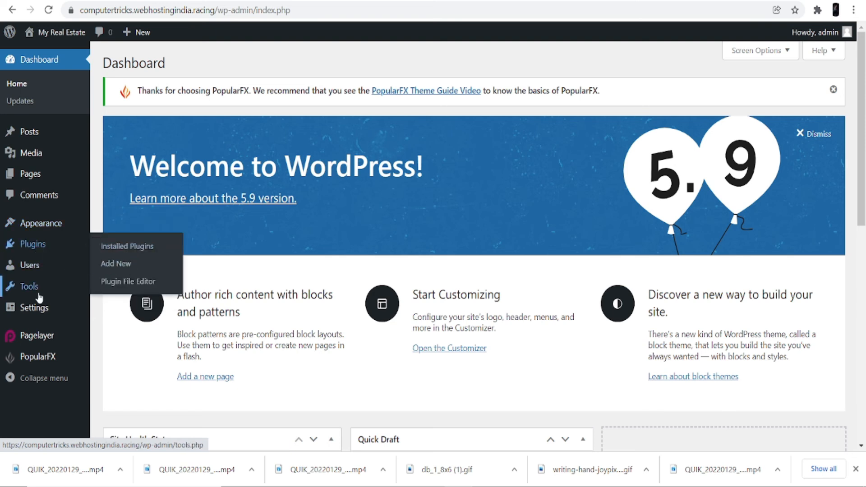
mouse_move(44, 271)
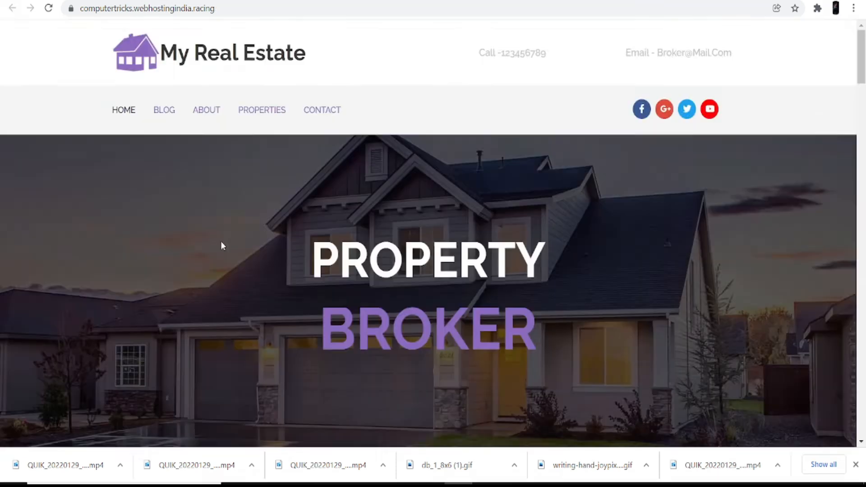
scroll(221, 241, "down", 4)
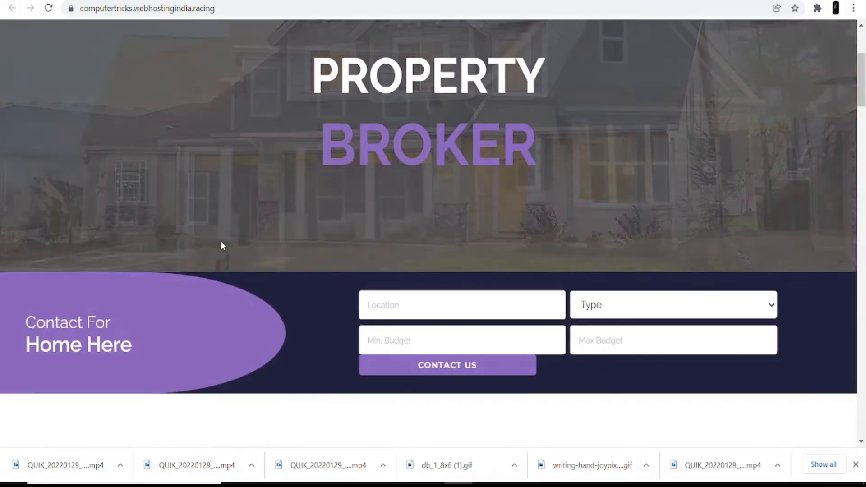
scroll(221, 241, "up", 4)
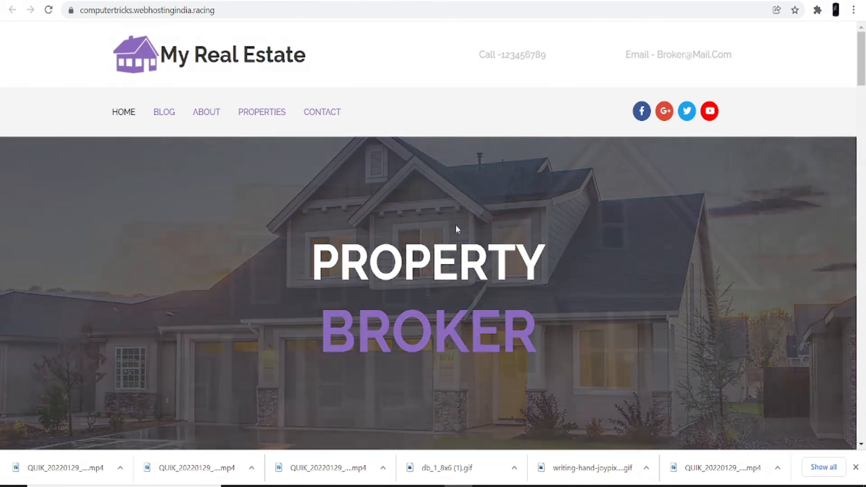
scroll(456, 227, "down", 6)
scroll(457, 226, "down", 8)
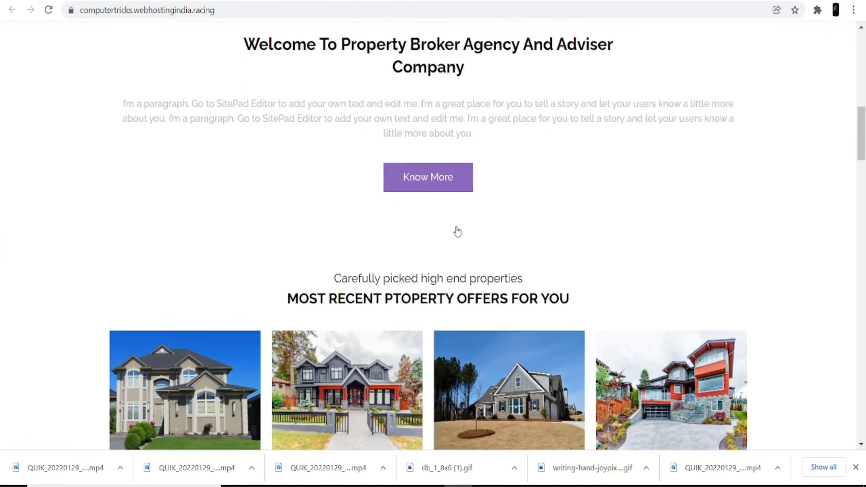
scroll(457, 227, "down", 1)
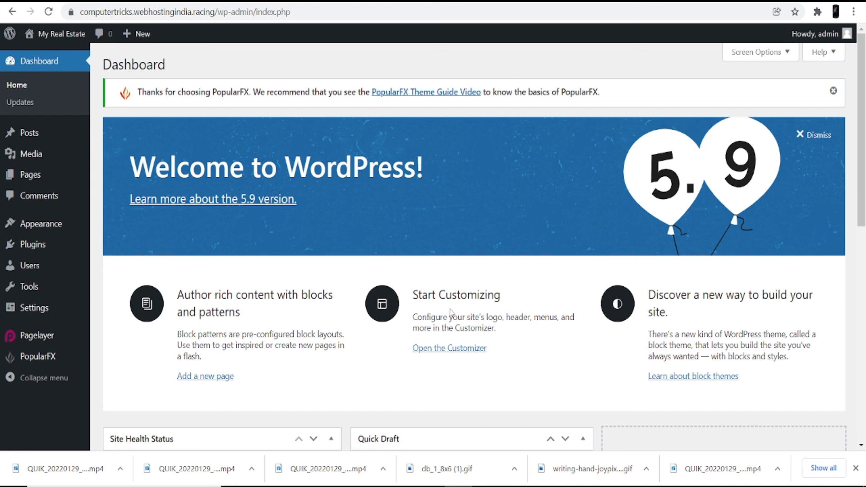
From the Customizer's Header, Footer, Templates, Pages section, open the Header template in Pagelayer.
left_click(468, 352)
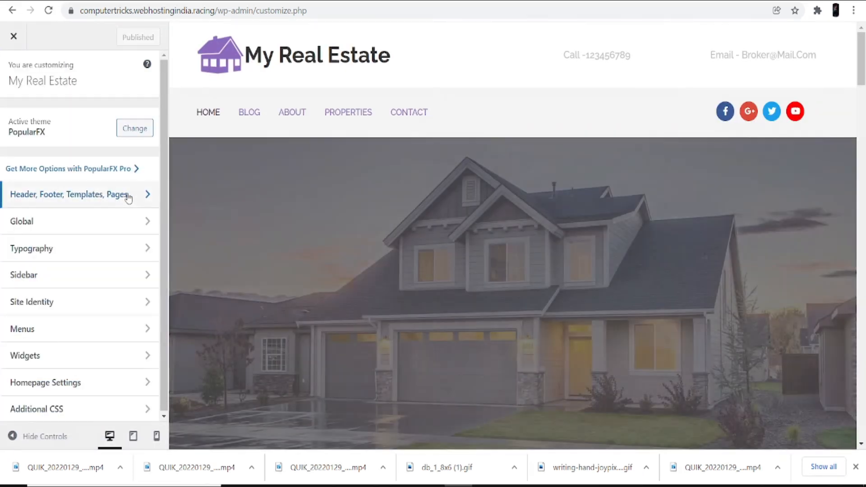
left_click(128, 195)
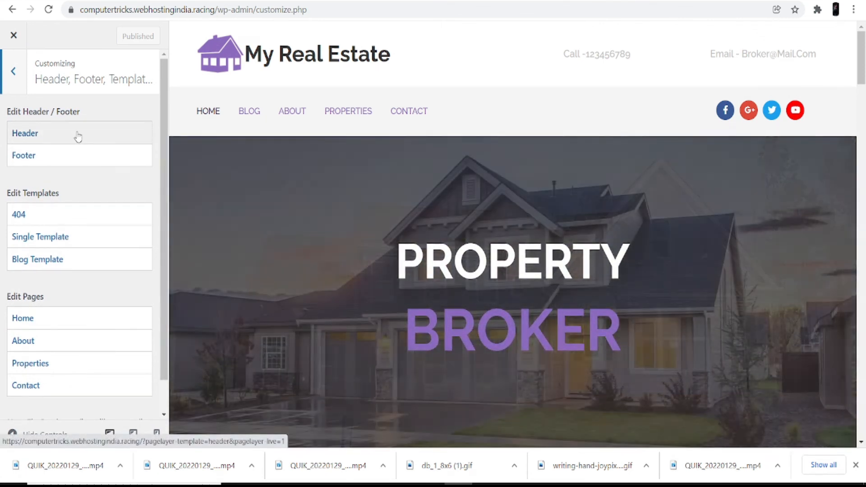
left_click(76, 135)
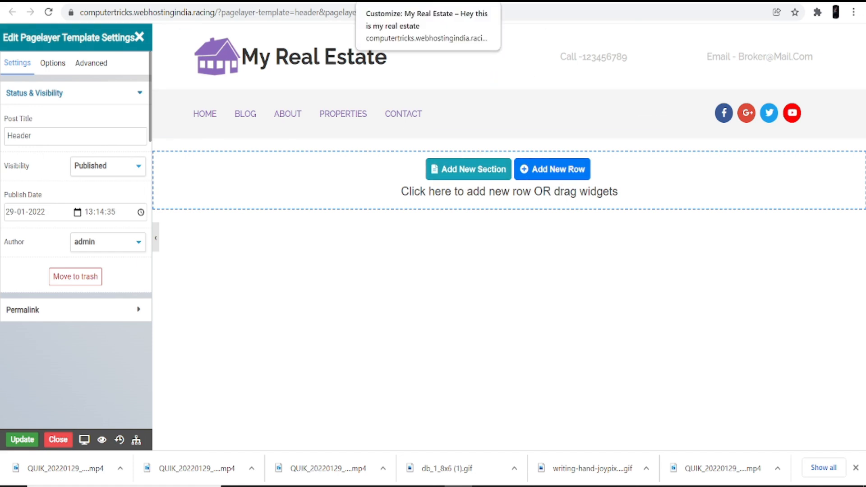
Open the Footer template in Pagelayer from the Customizer, then return to the Customizer's page list.
left_click(397, 1)
left_click(42, 162)
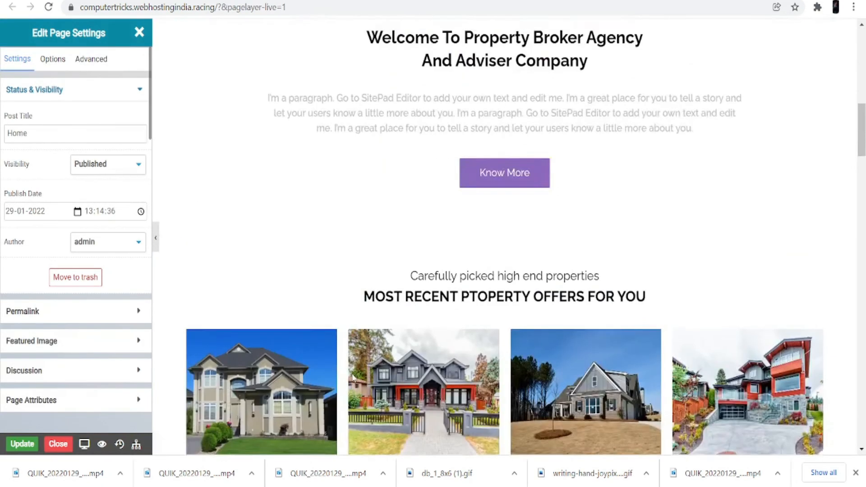
scroll(351, 373, "up", 10)
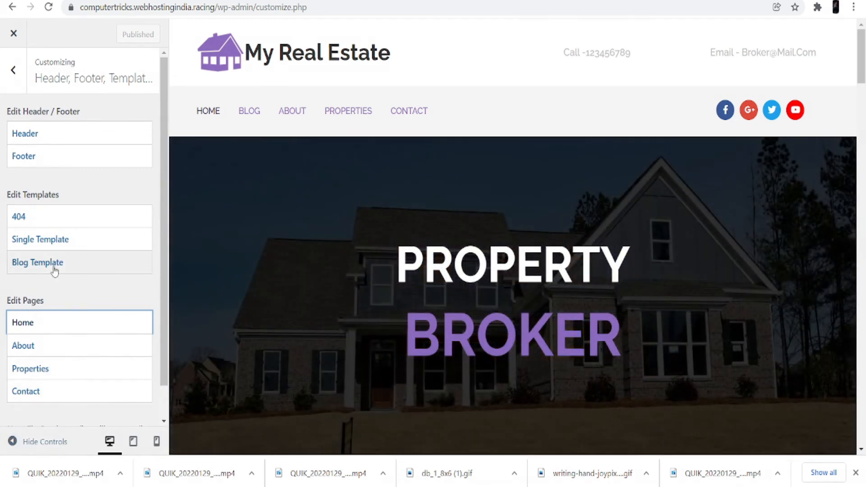
scroll(48, 326, "down", 1)
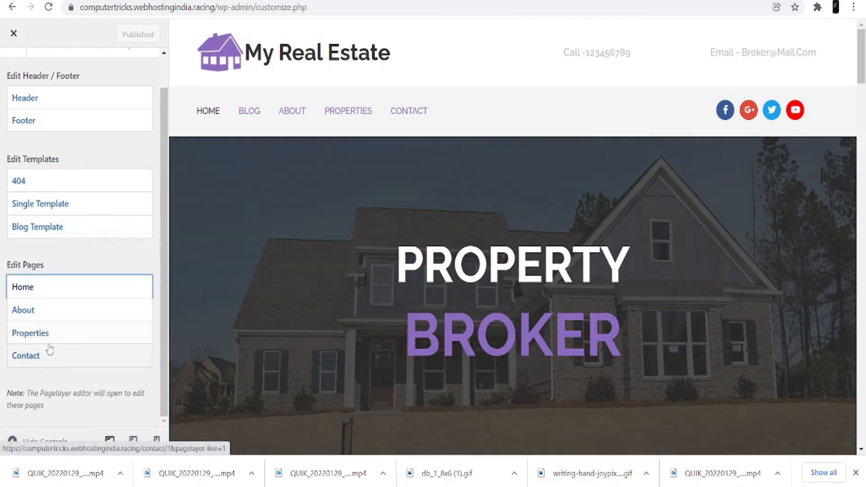
scroll(51, 355, "up", 1)
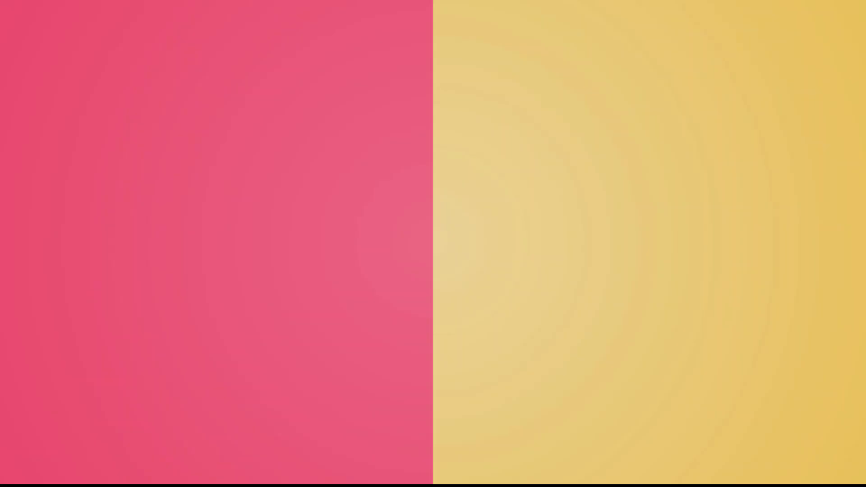